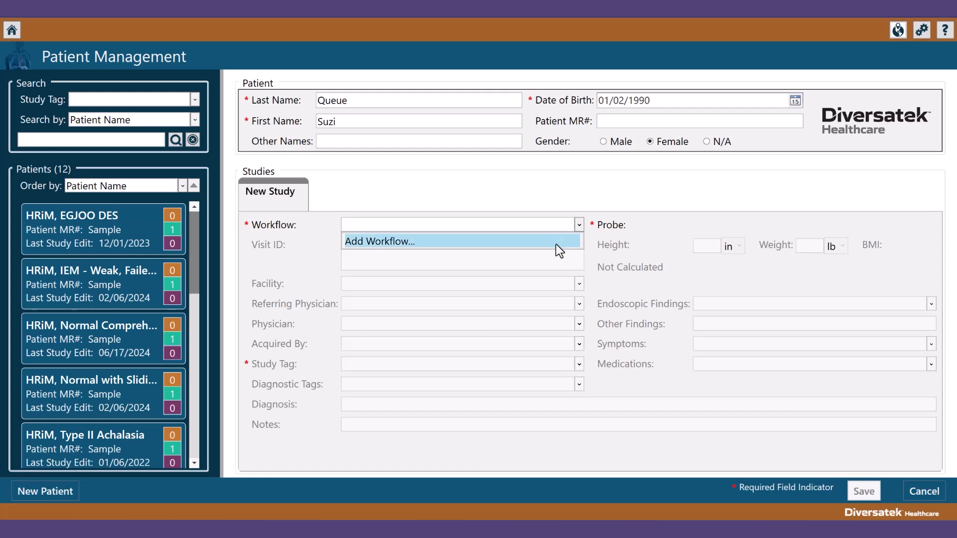
Create a new workflow for an Esophageal Manometry study on the PriZm device, using the HRIM-201 probe and Automatic Calibration
click(556, 245)
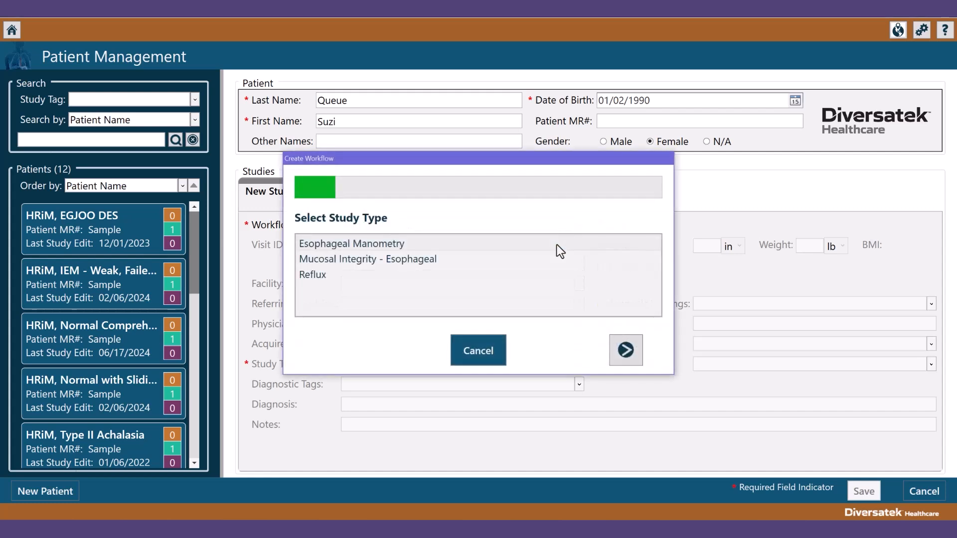
double_click(496, 243)
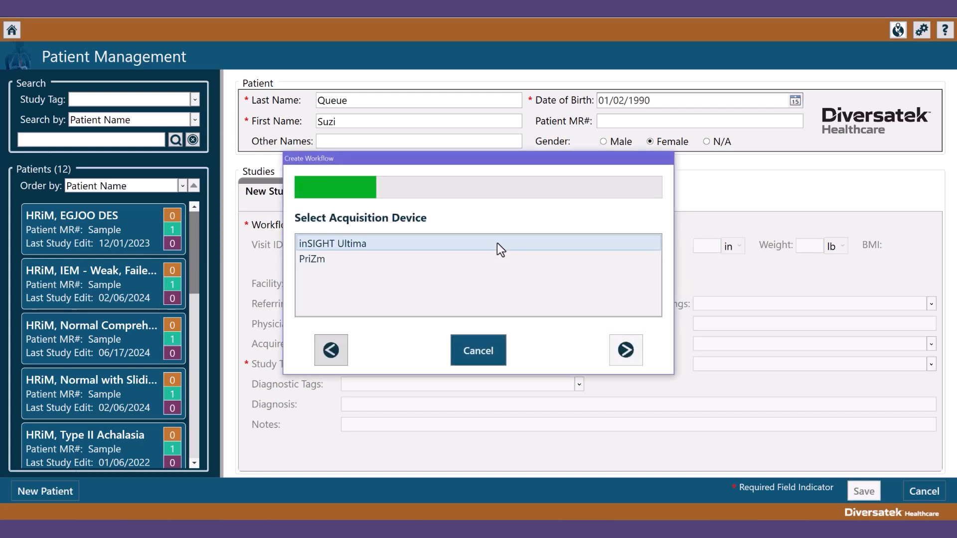
double_click(478, 261)
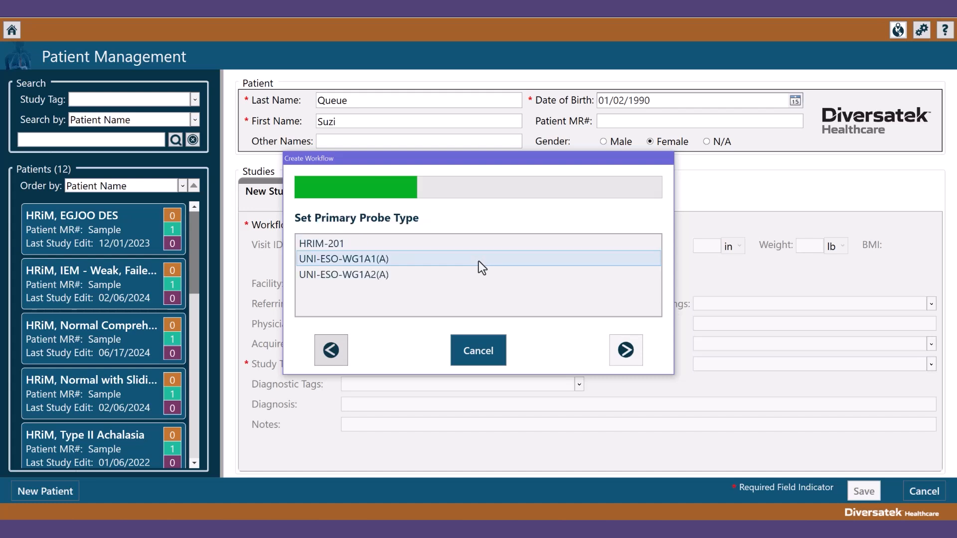
double_click(519, 242)
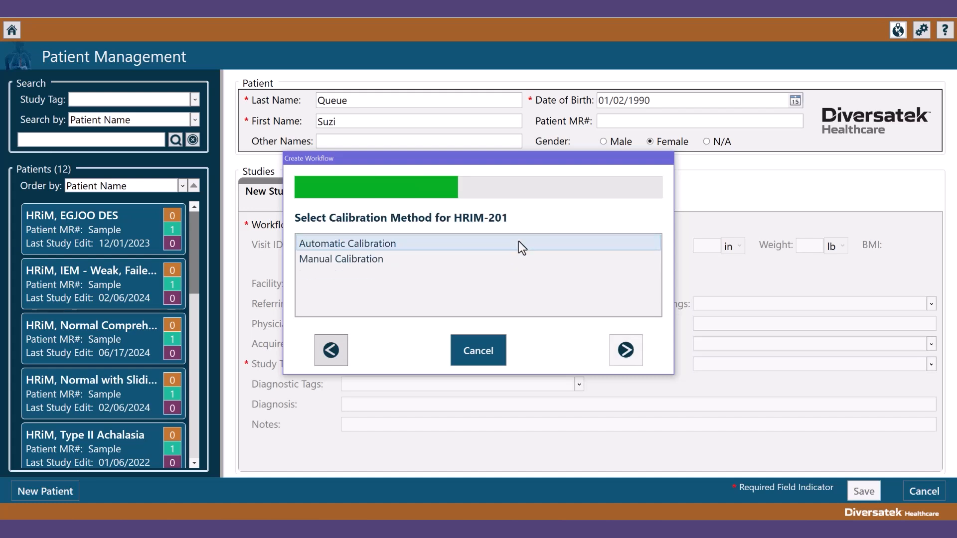
double_click(529, 244)
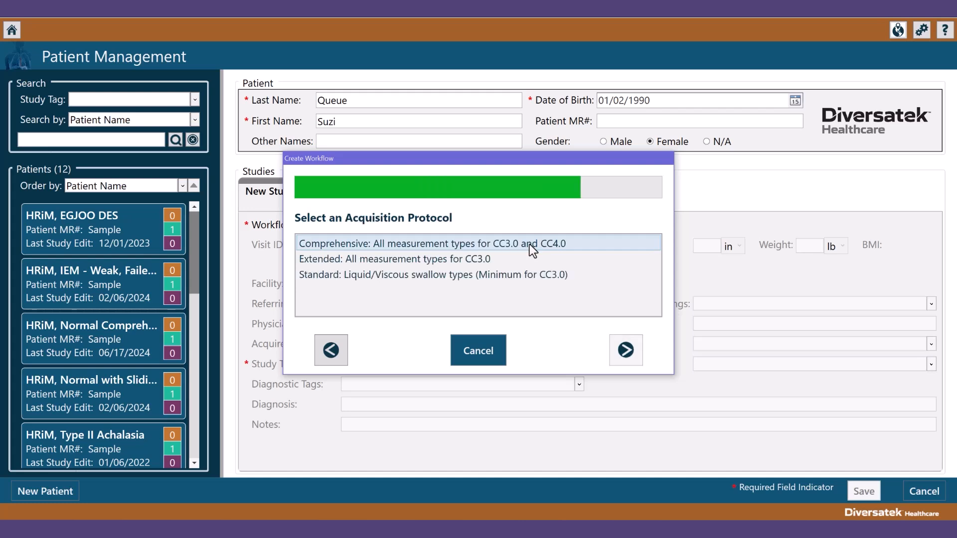
Choose the Comprehensive acquisition protocol, name the workflow "Eso: HRIM-201 CCv4", finish it and save the patient's study
double_click(590, 244)
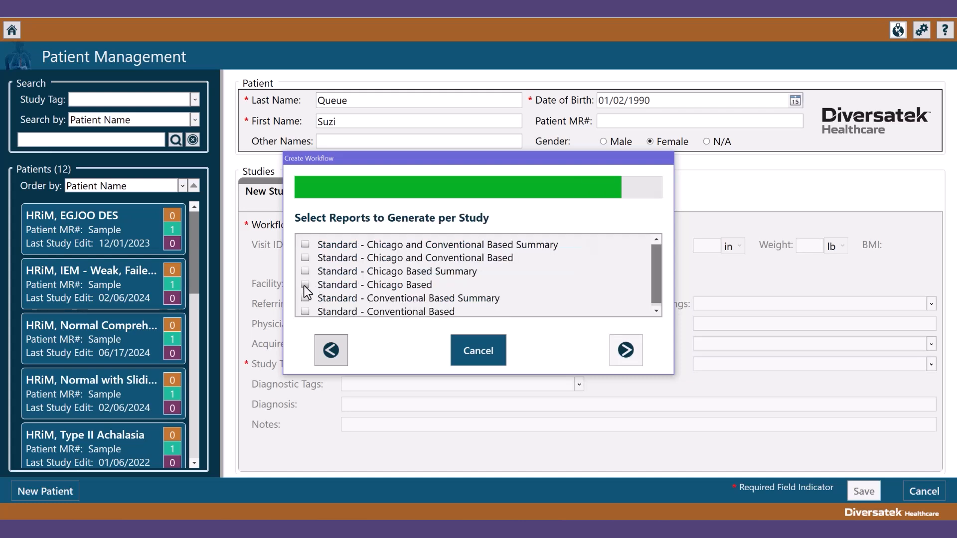
click(625, 351)
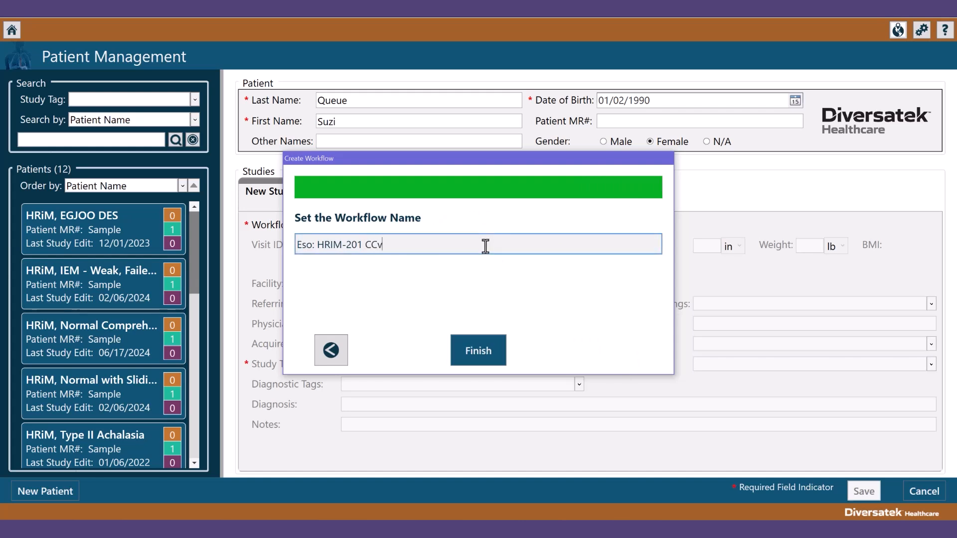
click(500, 363)
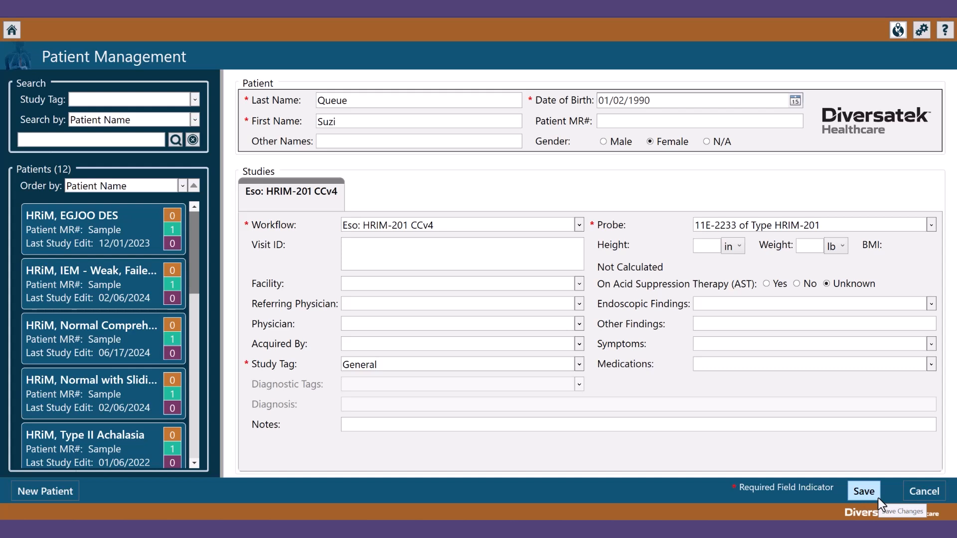
click(878, 498)
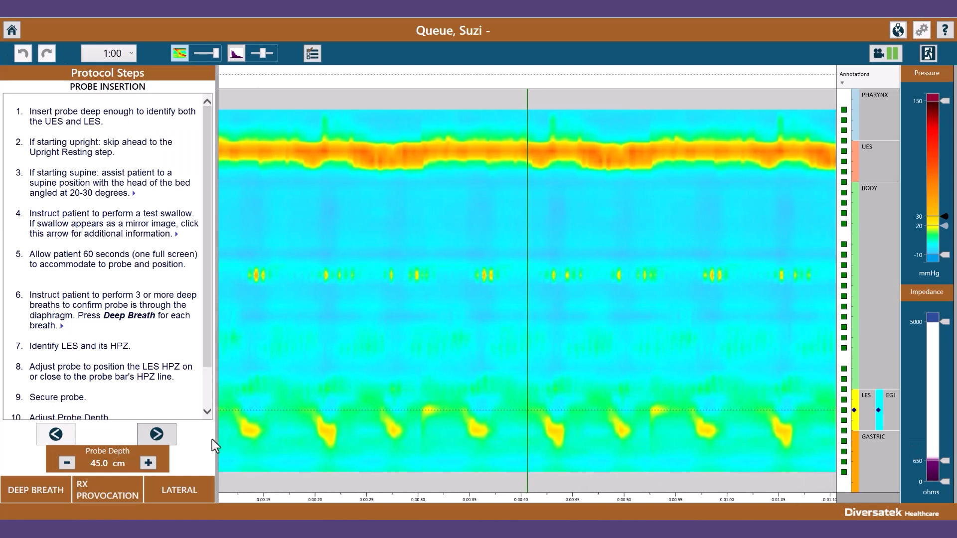
Lower the probe depth to 42.5 cm in the Probe Insertion step
click(67, 464)
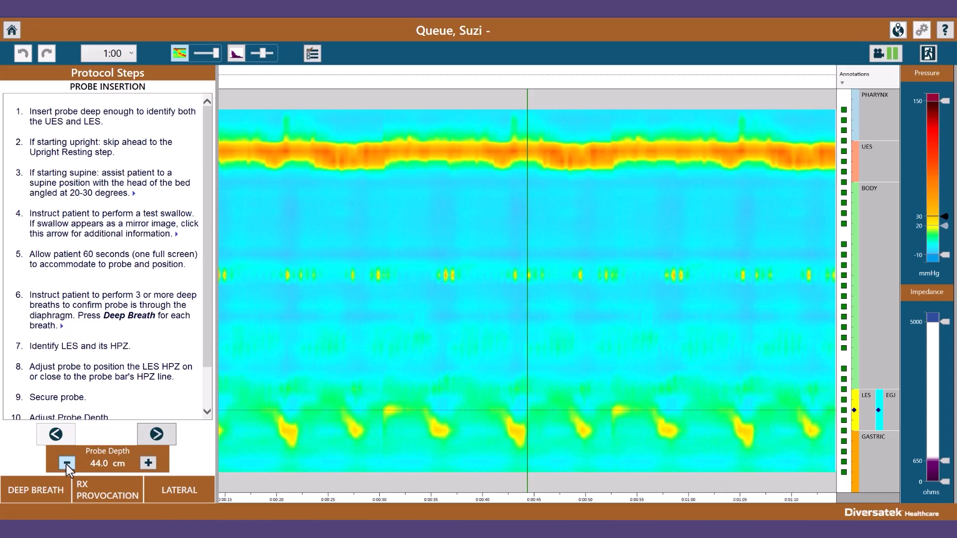
click(66, 464)
click(67, 464)
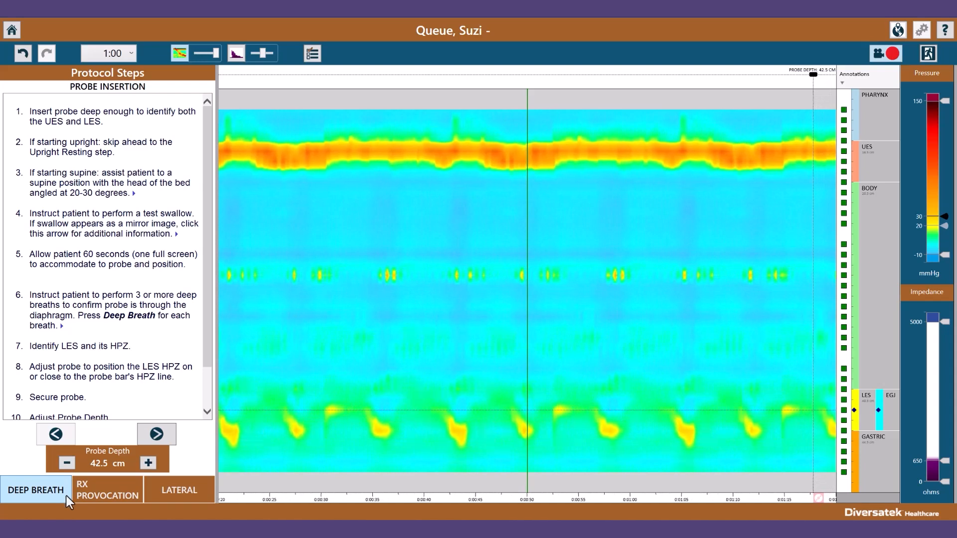
Annotate the recording with Rx Provocation, Lateral and Deep Breath events
click(108, 493)
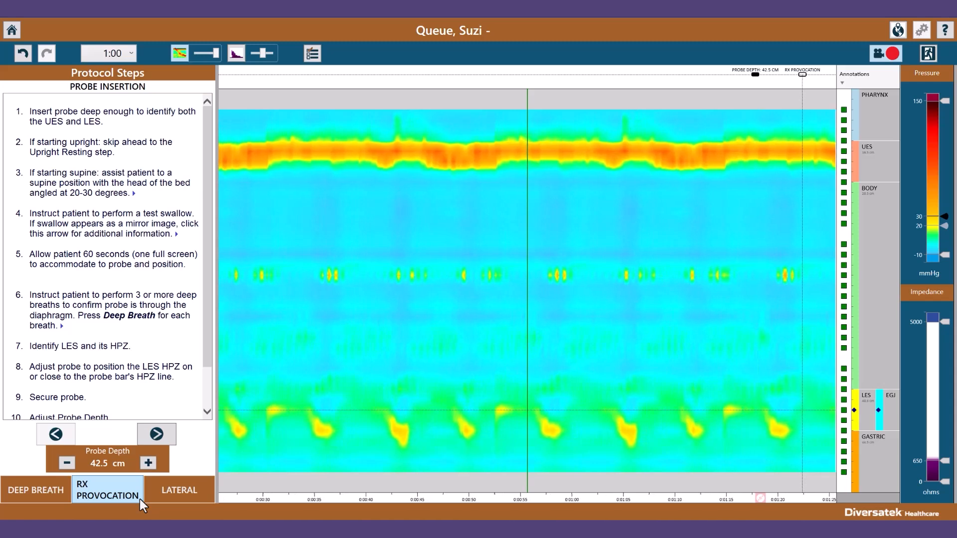
click(205, 497)
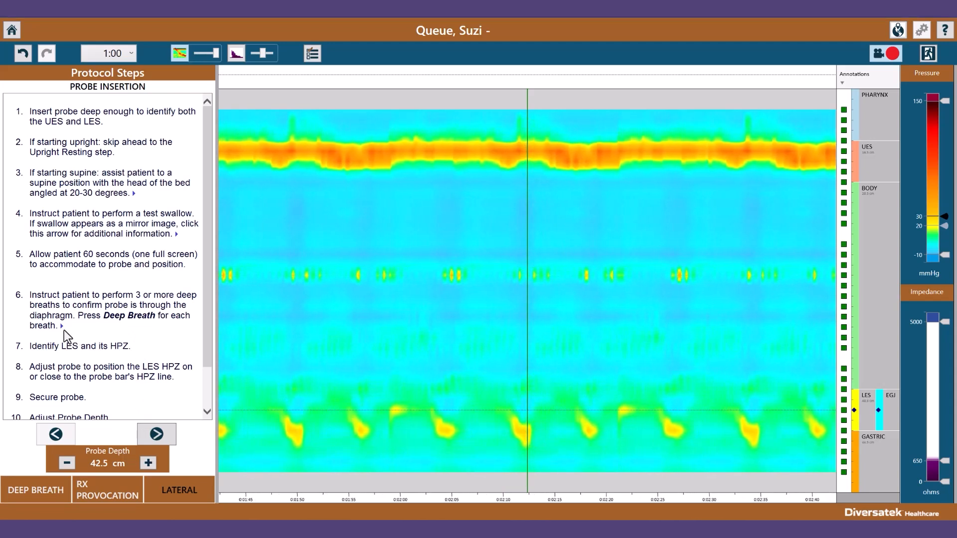
click(67, 499)
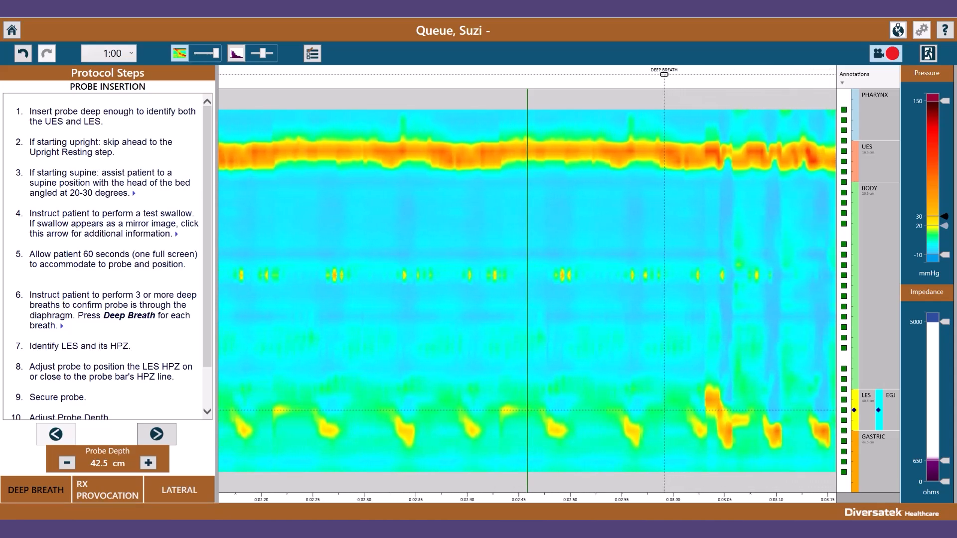
In the Set Probe Bar step, fit the UES, LES and EGJ borders to their pressure bands and continue to Supine Resting
click(172, 440)
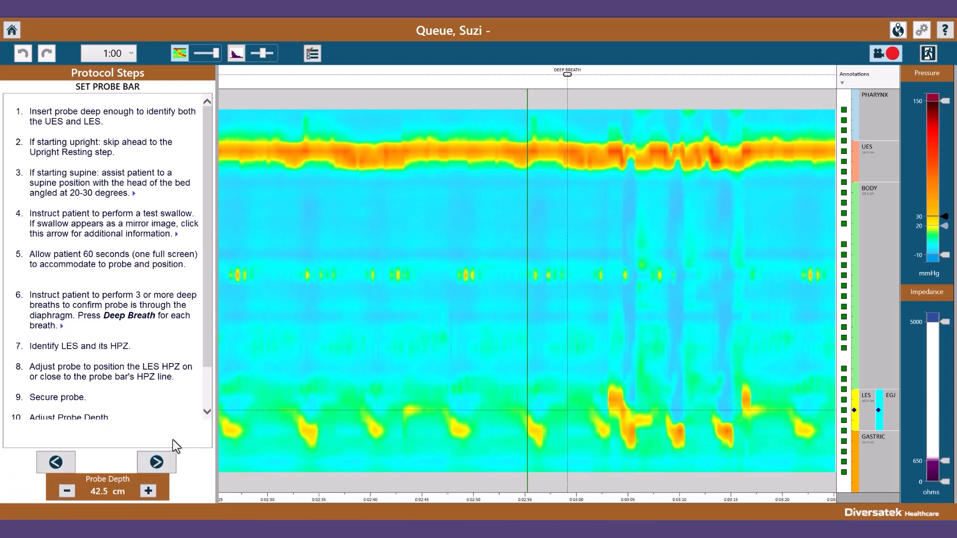
drag(881, 181, 880, 162)
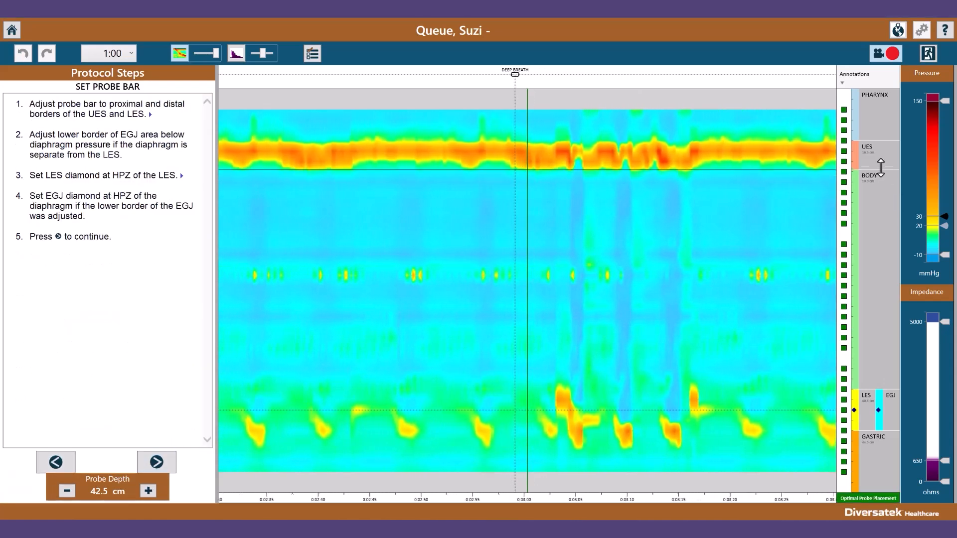
drag(869, 390, 878, 430)
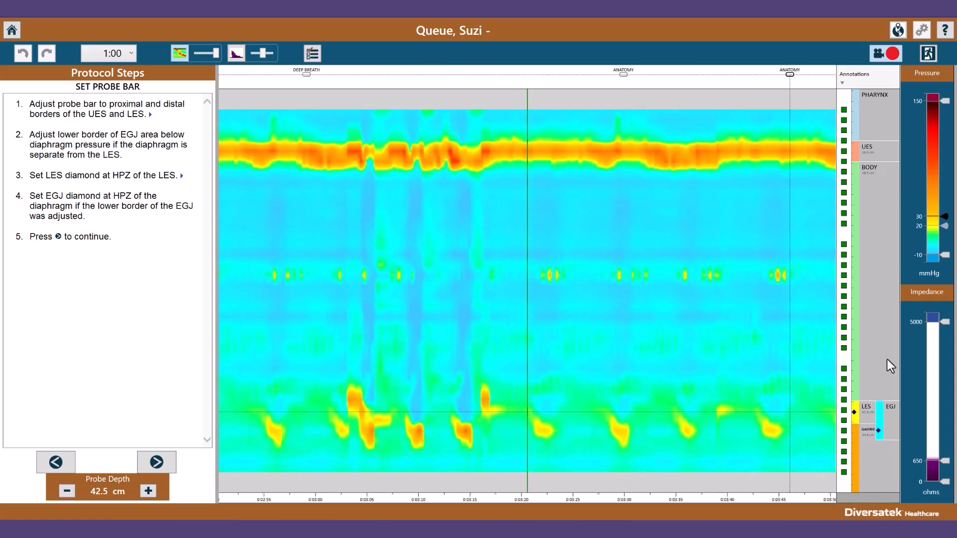
click(171, 466)
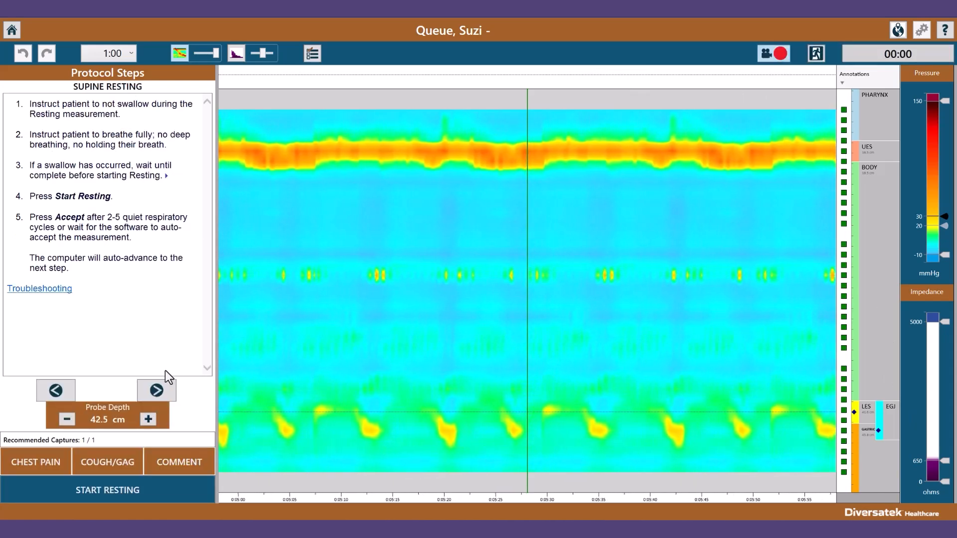
Preview the protocol steps from Liquid Swallows through Upright Resting and return to Supine Resting
click(166, 395)
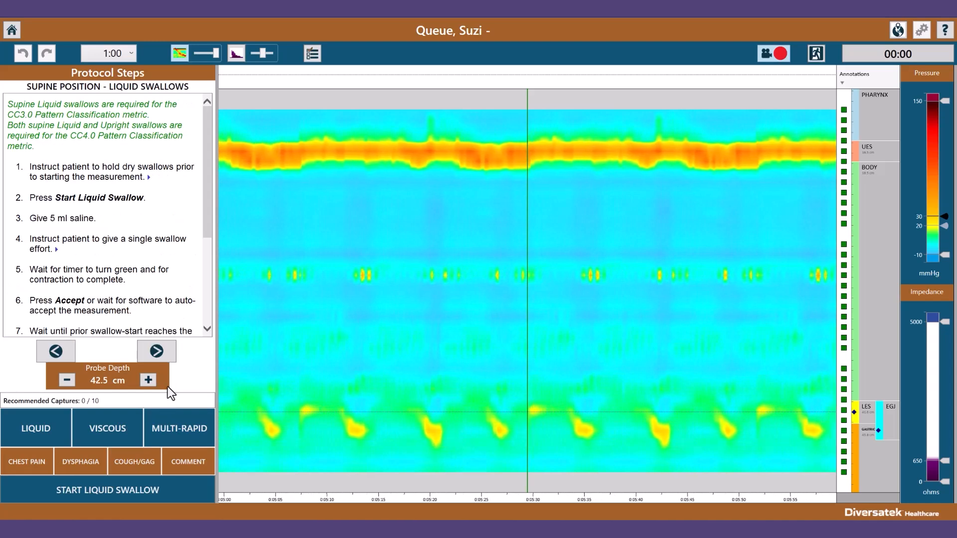
click(169, 357)
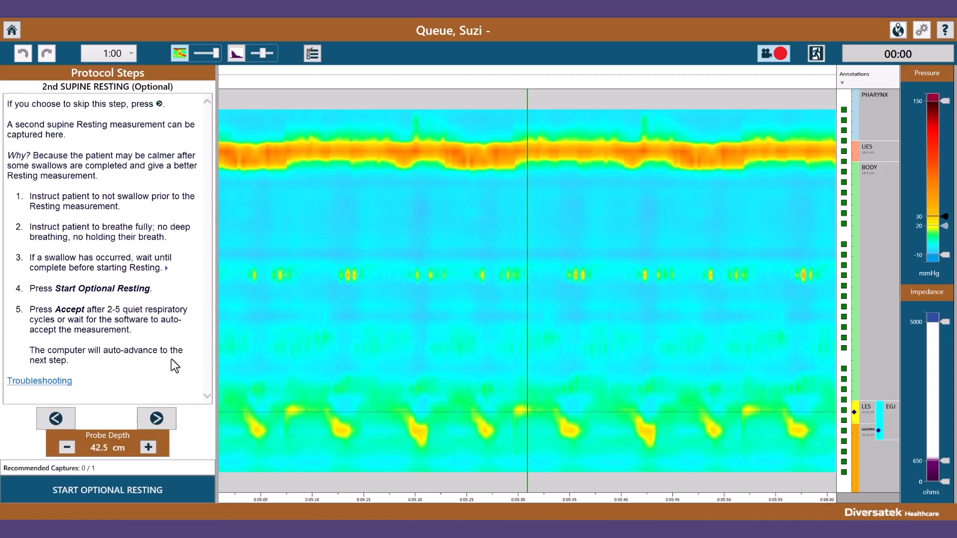
click(159, 420)
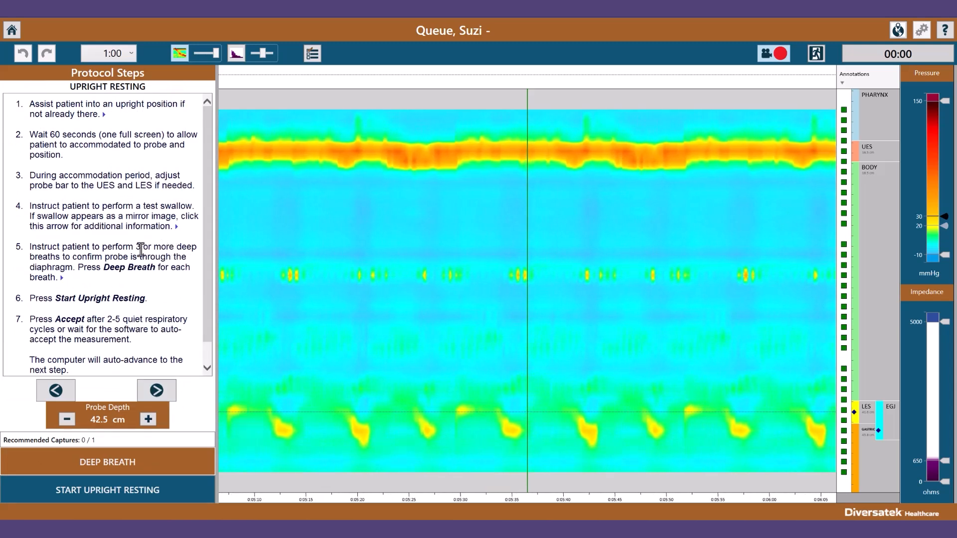
click(45, 387)
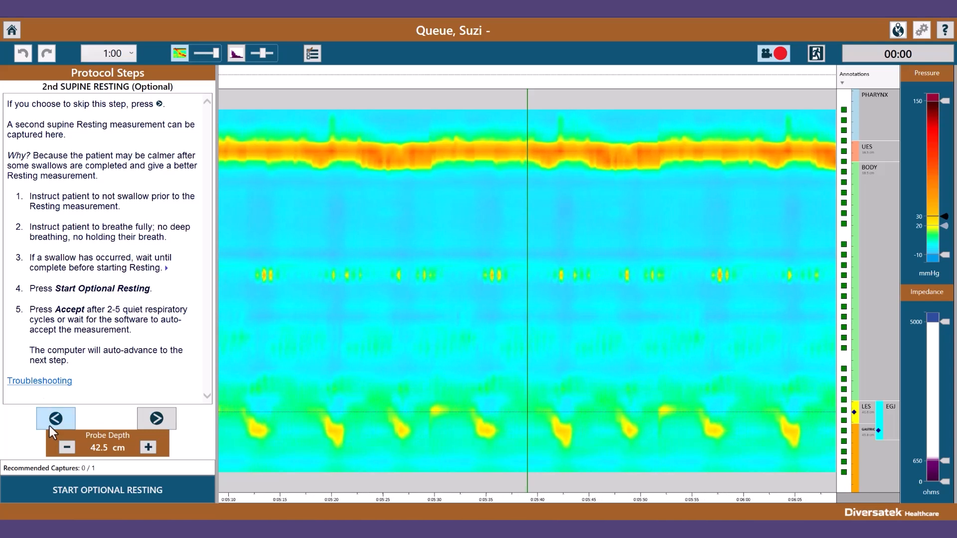
click(50, 426)
click(57, 354)
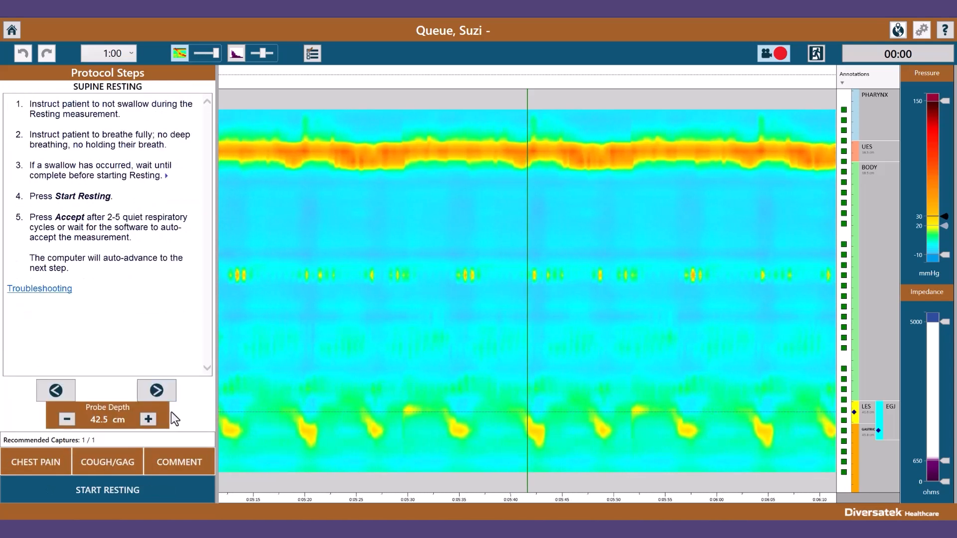
Start the supine resting measurement and annotate it with Chest Pain and Cough/Gag events
click(199, 493)
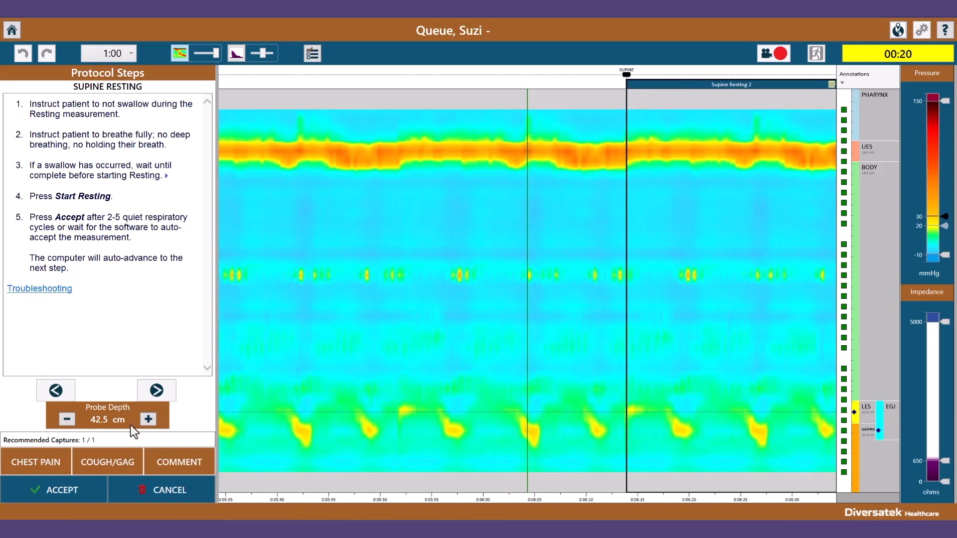
click(67, 461)
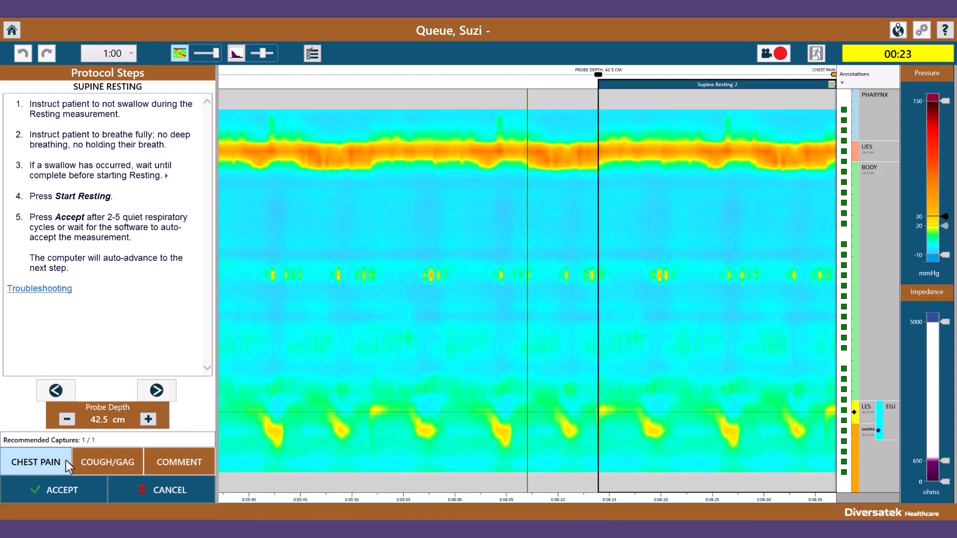
click(130, 468)
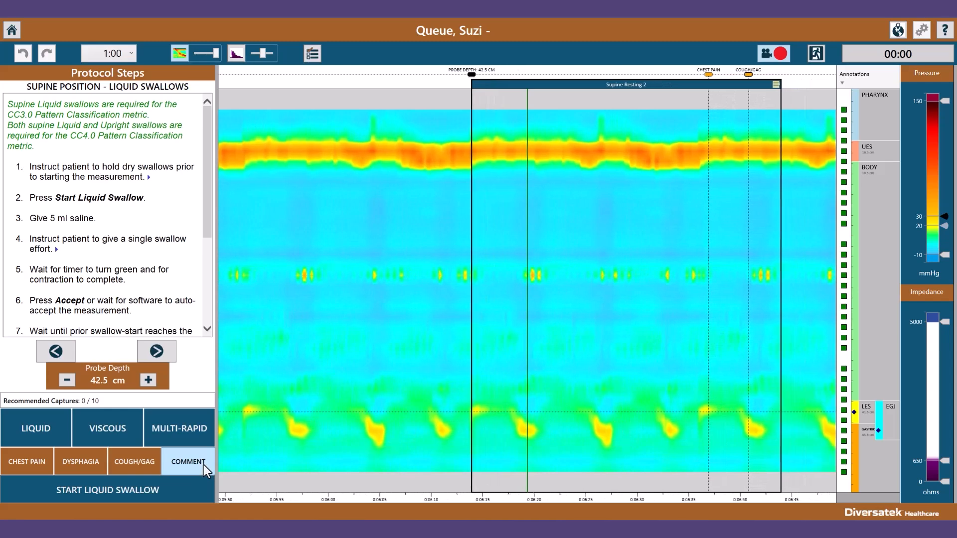
Add an annotation comment to the recording with the text "Nausea"
click(203, 464)
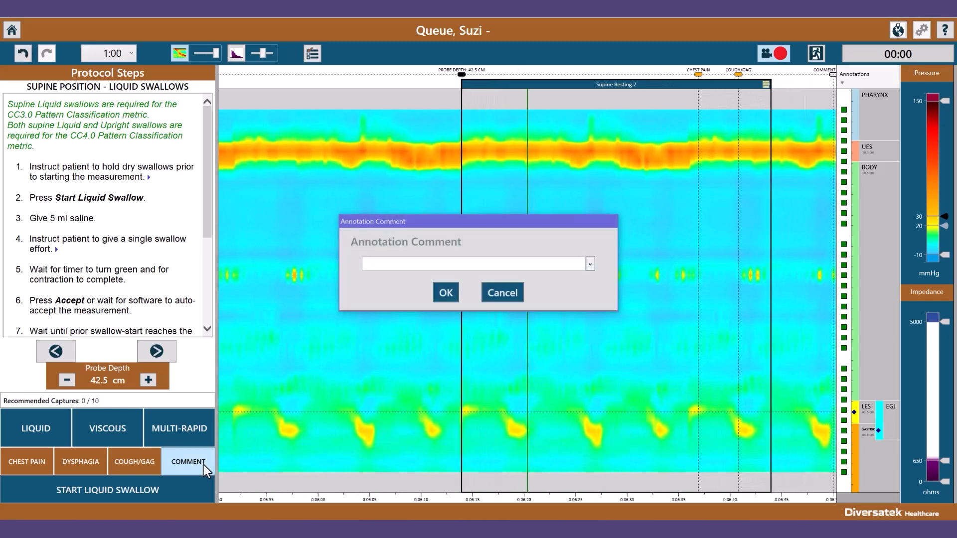
click(530, 266)
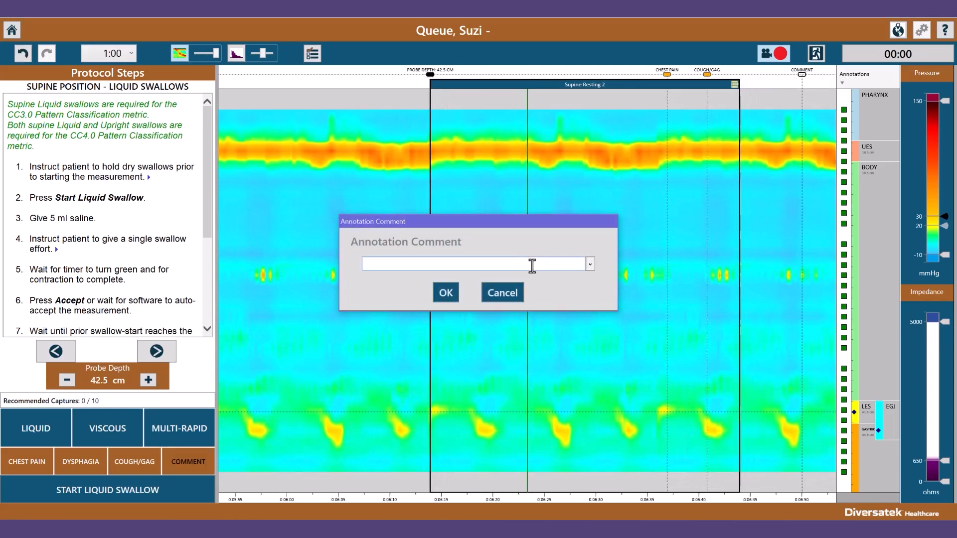
text(Nausea)
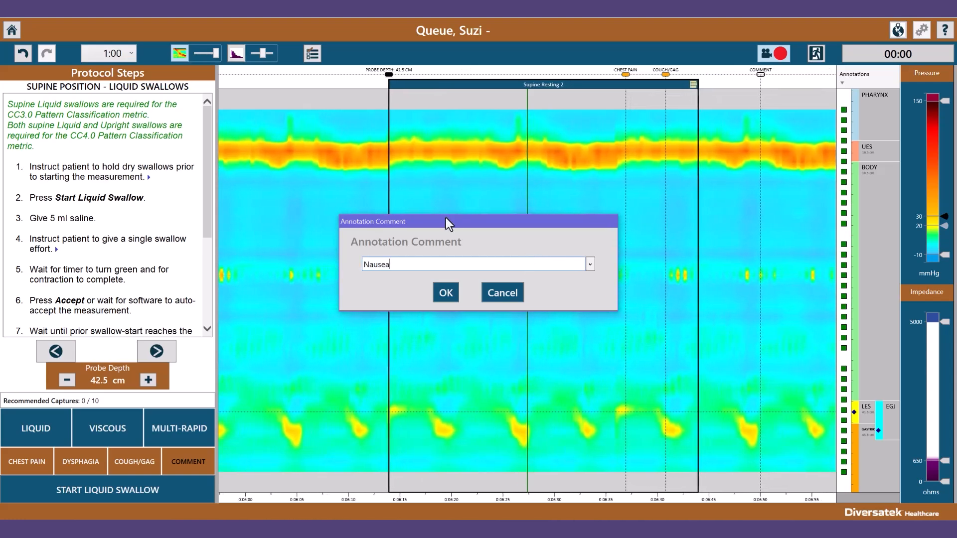
click(457, 294)
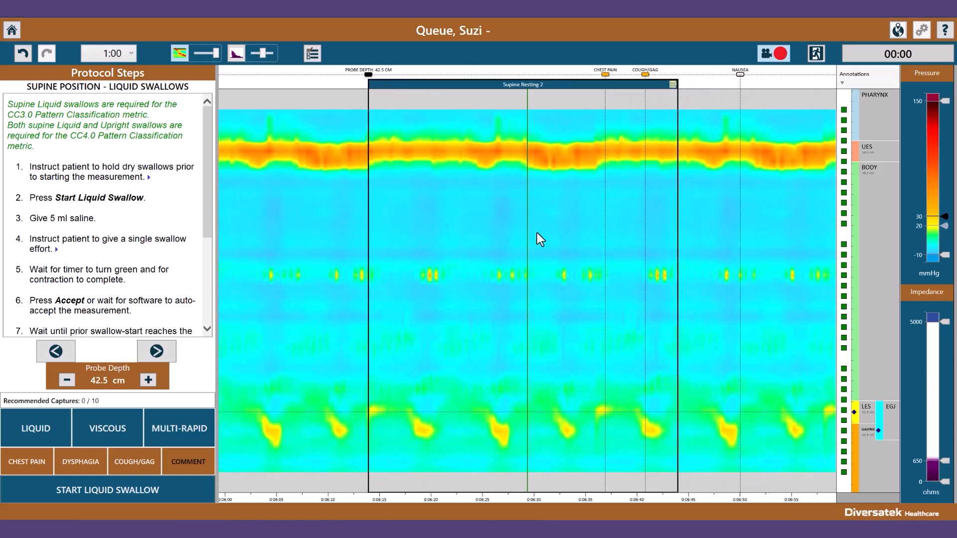
Add a second annotation comment by reusing the stored "Nausea" entry
click(198, 464)
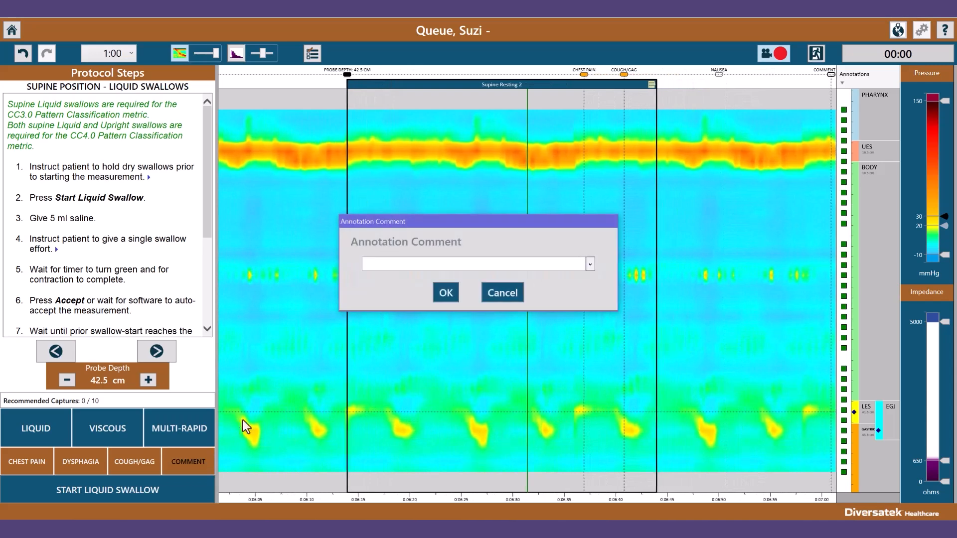
click(592, 269)
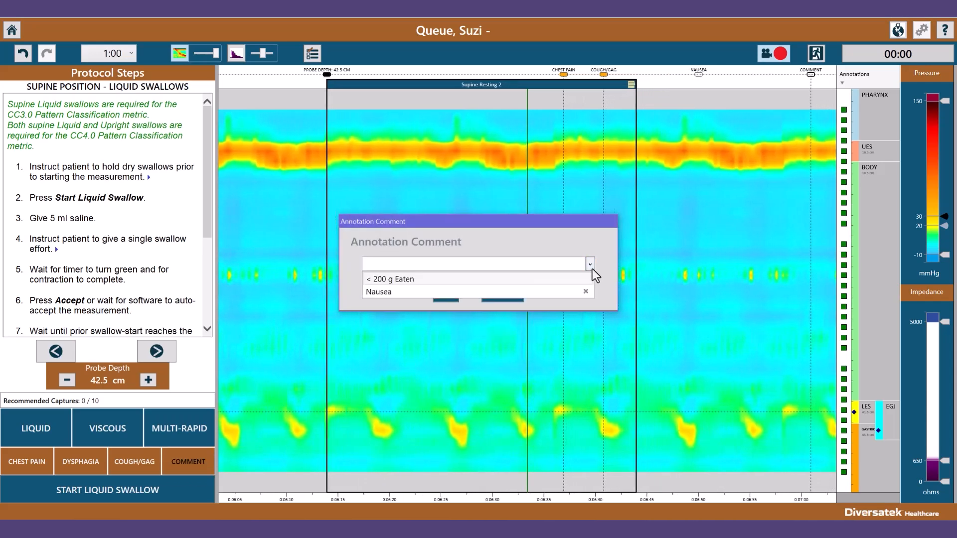
click(556, 291)
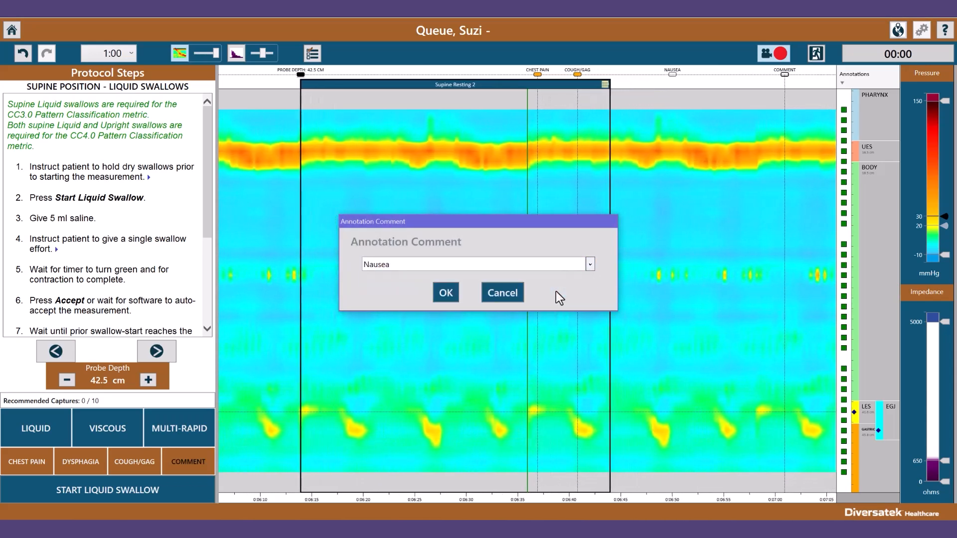
click(446, 295)
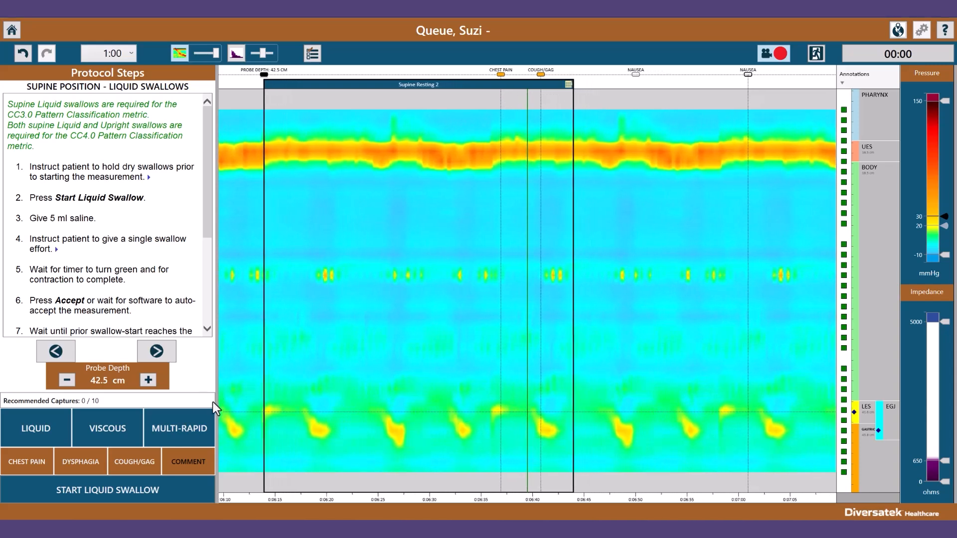
Start a liquid swallow measurement in the supine position
click(204, 492)
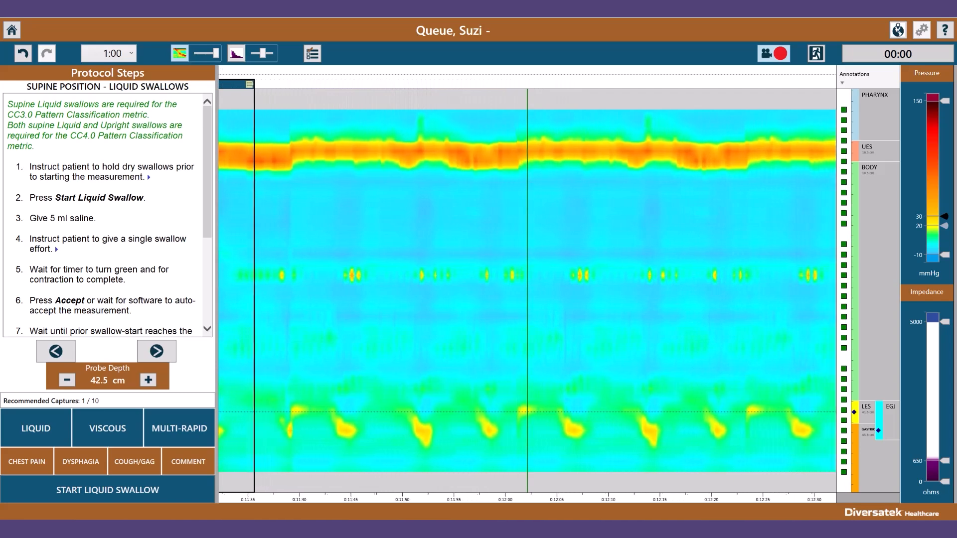
Capture a viscous swallow measurement and a multi-rapid swallow measurement in the supine position
click(129, 434)
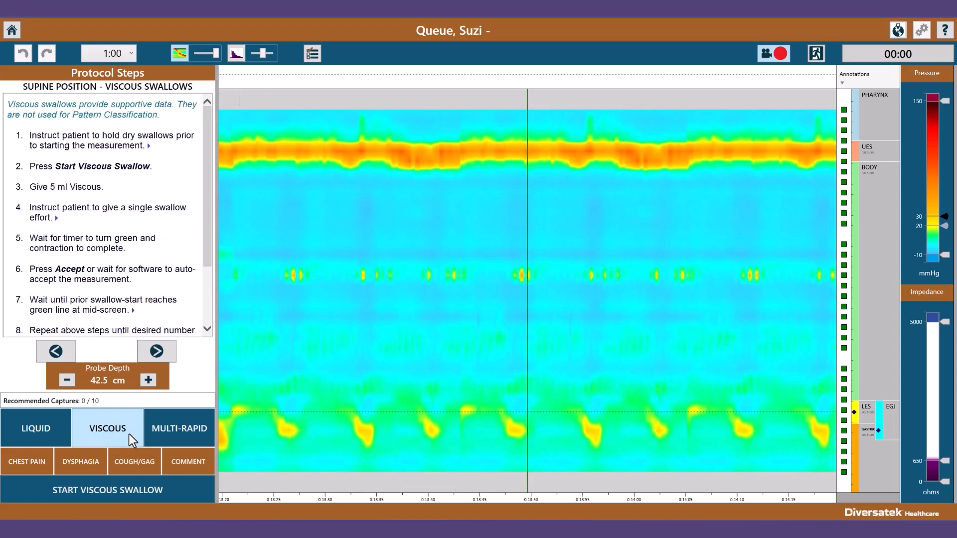
click(209, 490)
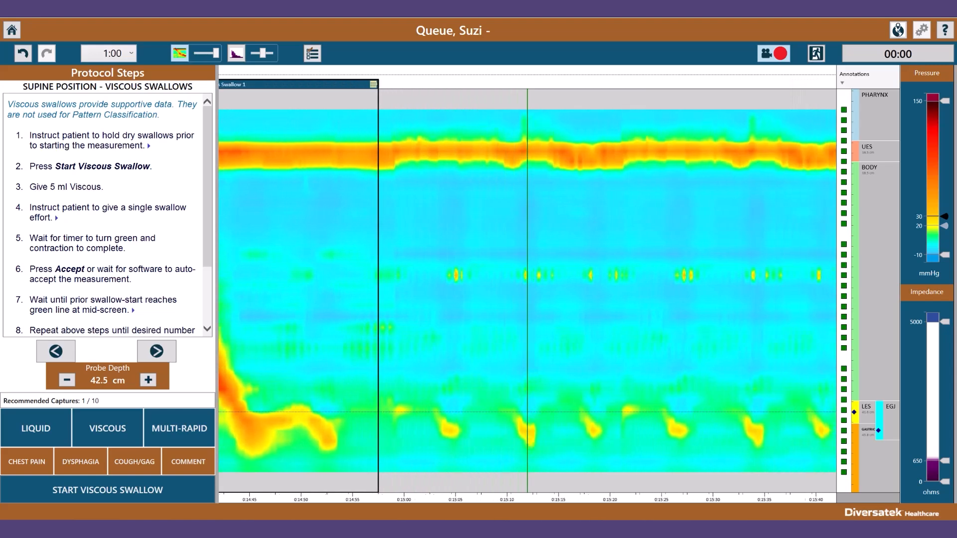
click(186, 438)
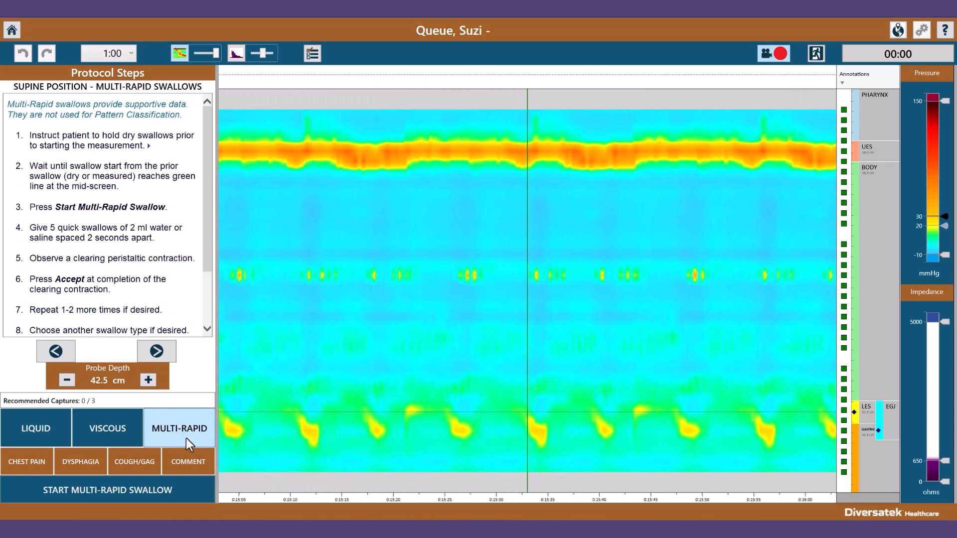
click(182, 485)
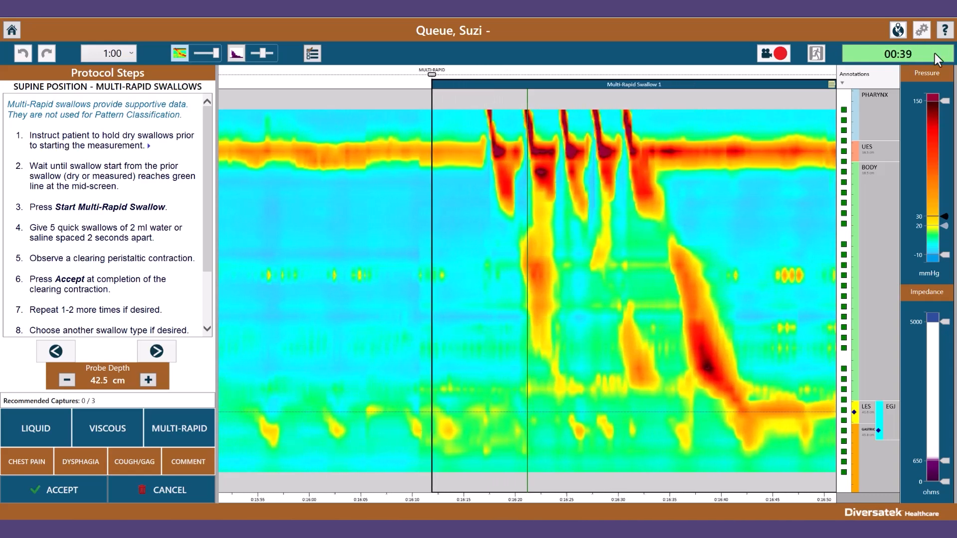
click(935, 53)
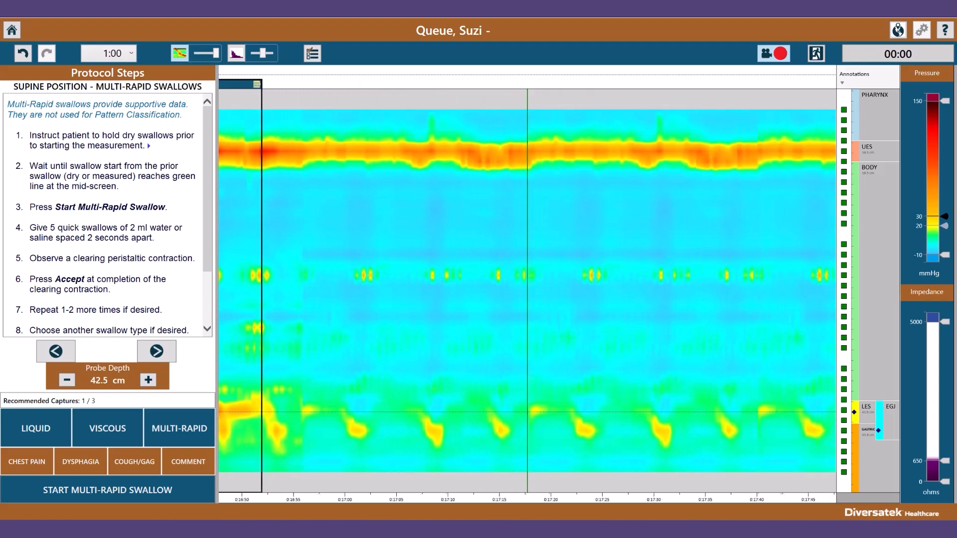
Skip the optional second supine resting measurement, then mark a deep breath and start the upright resting measurement
click(167, 356)
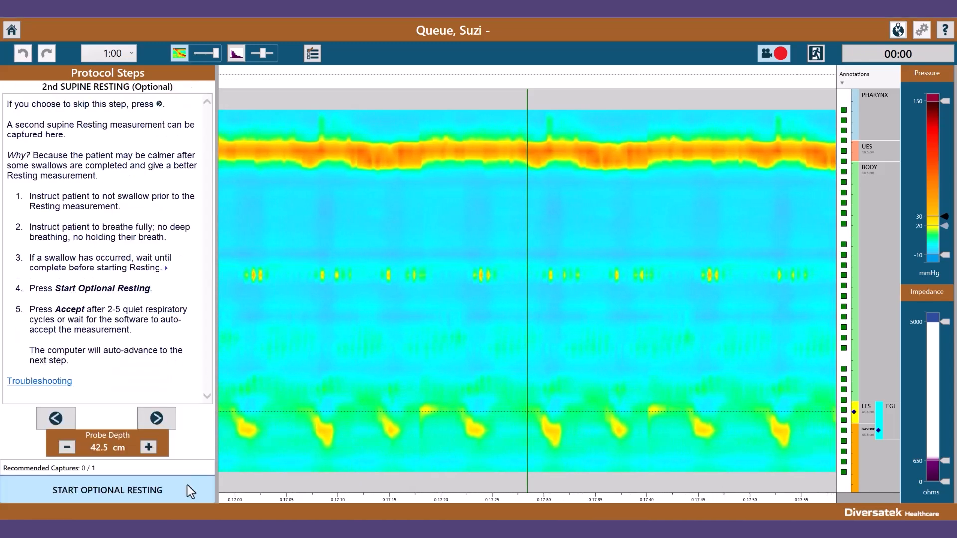
click(168, 422)
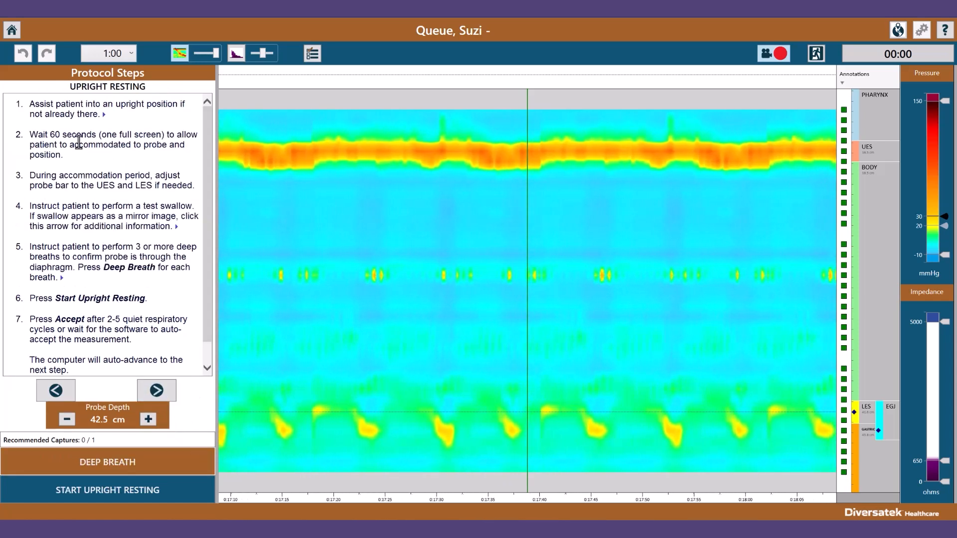
click(204, 460)
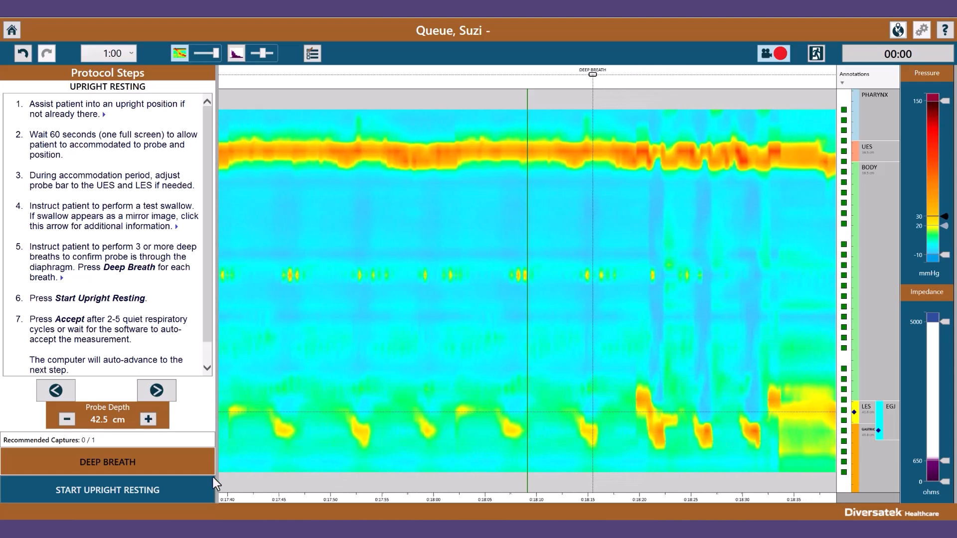
click(199, 489)
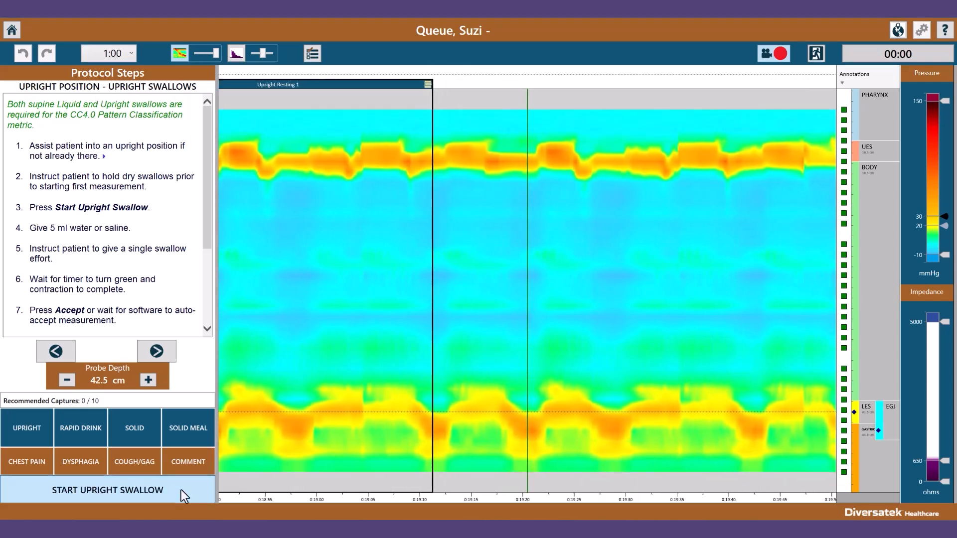
Capture an upright swallow measurement and a rapid drink challenge in the upright position
click(181, 490)
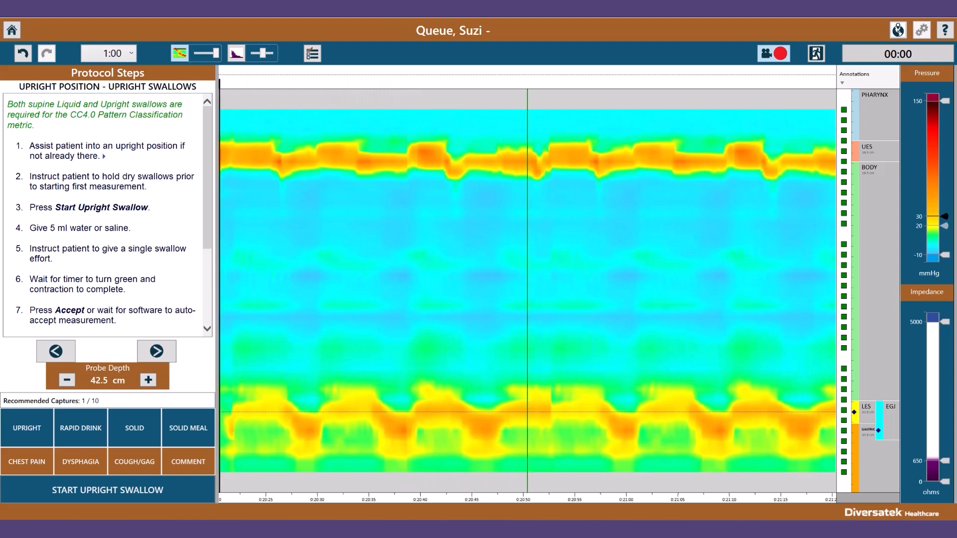
click(88, 439)
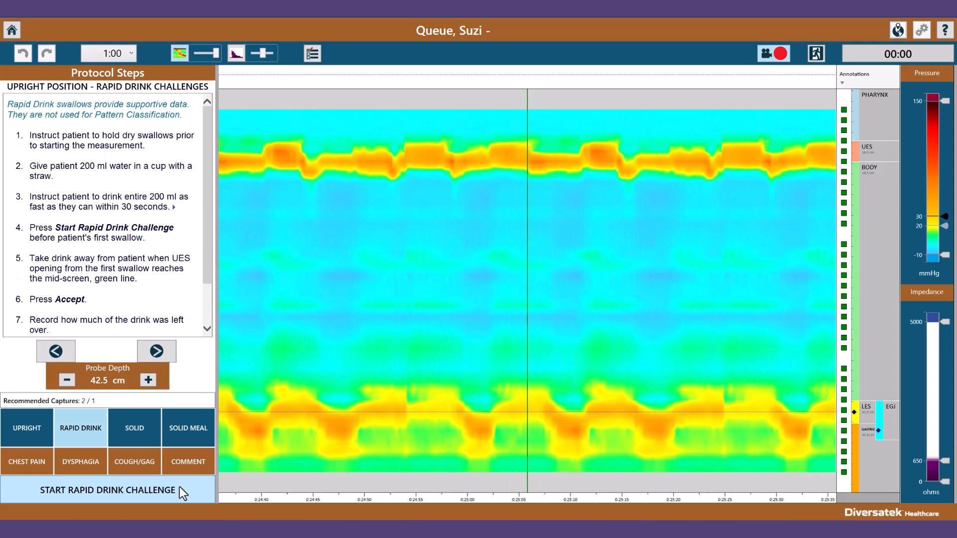
click(179, 486)
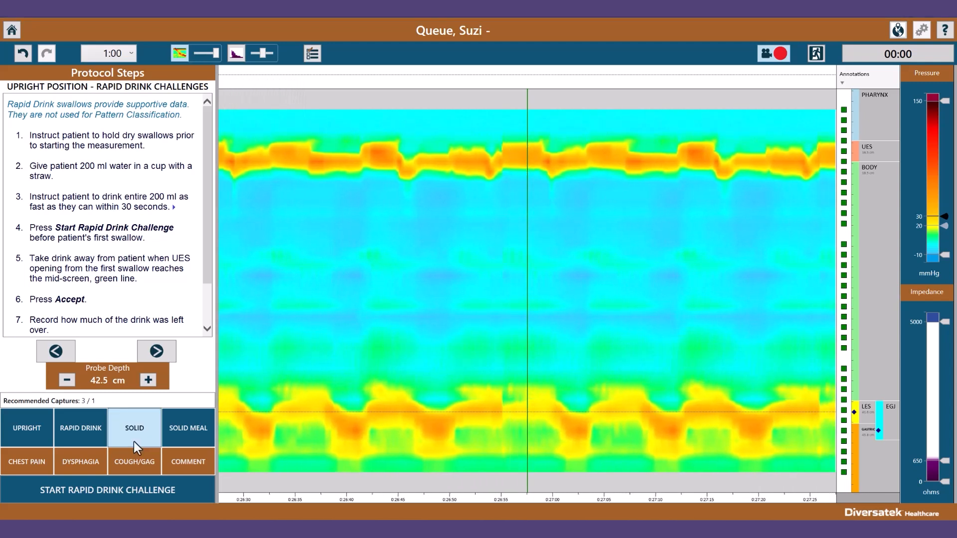
Capture a solid swallow measurement in the upright position and start the solid meal period
click(134, 442)
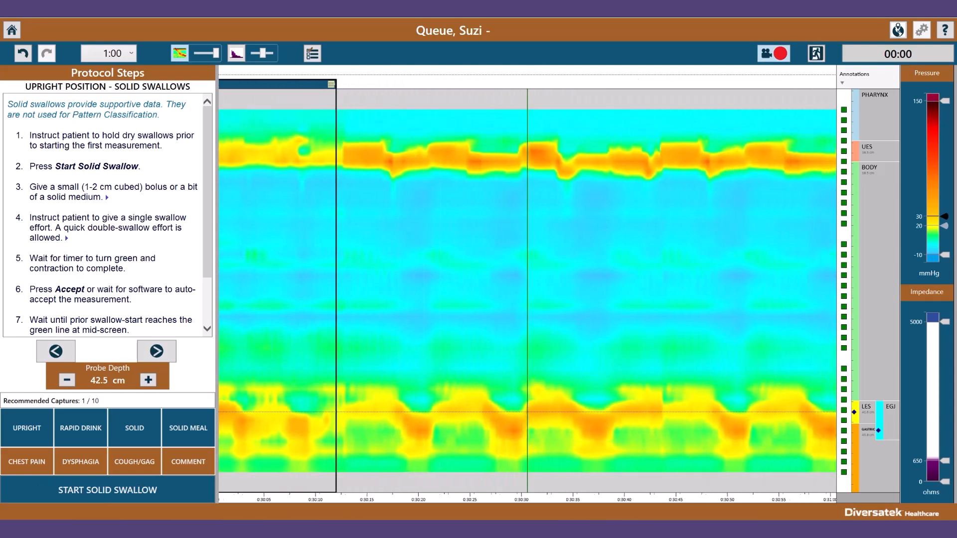
click(202, 435)
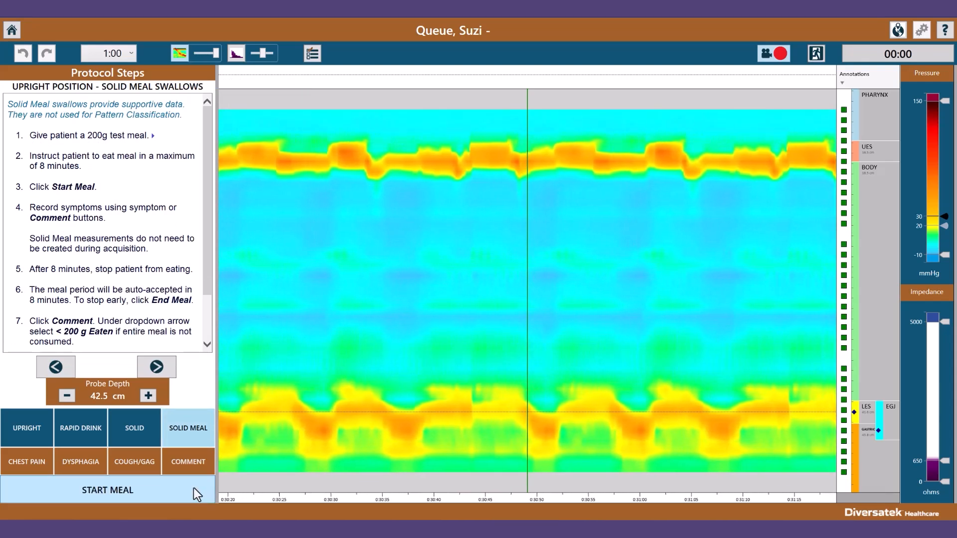
click(193, 487)
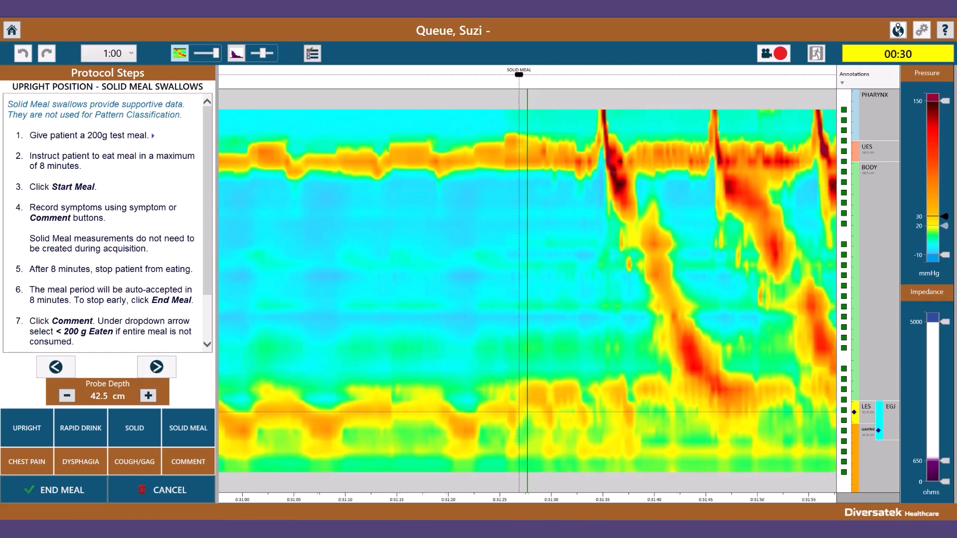
Annotate the meal with Chest Pain and Dysphagia events, and overlay the impedance data on the pressure plot, adjusting its display level
click(45, 468)
click(83, 469)
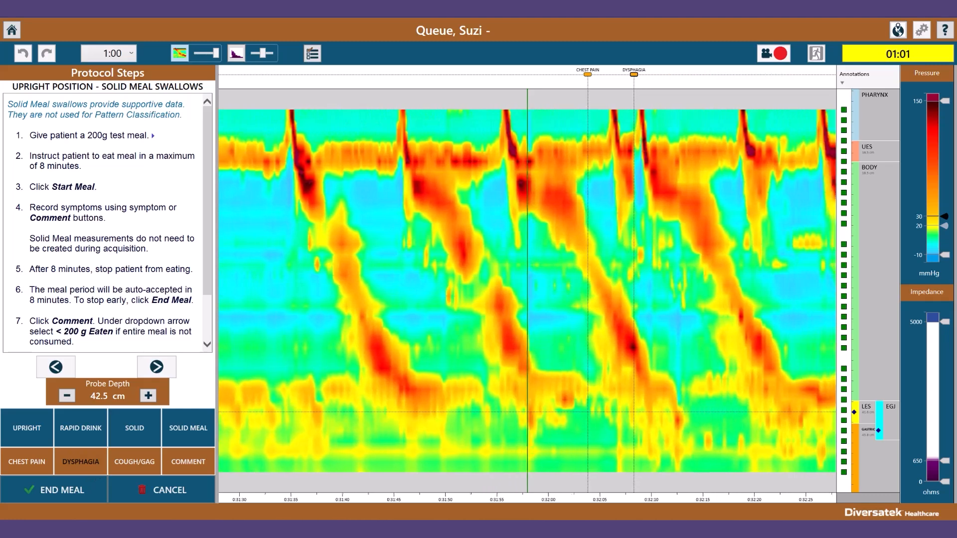
click(232, 57)
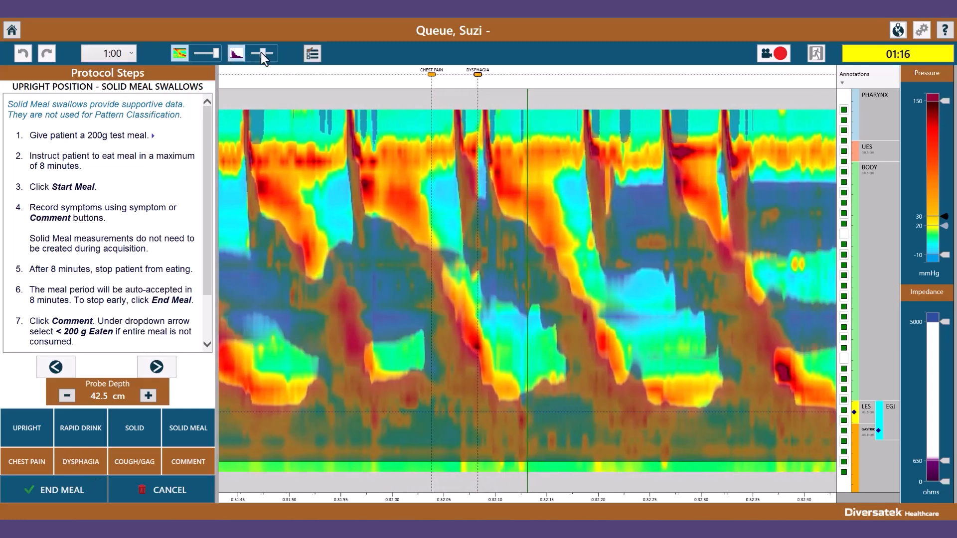
drag(262, 53, 256, 53)
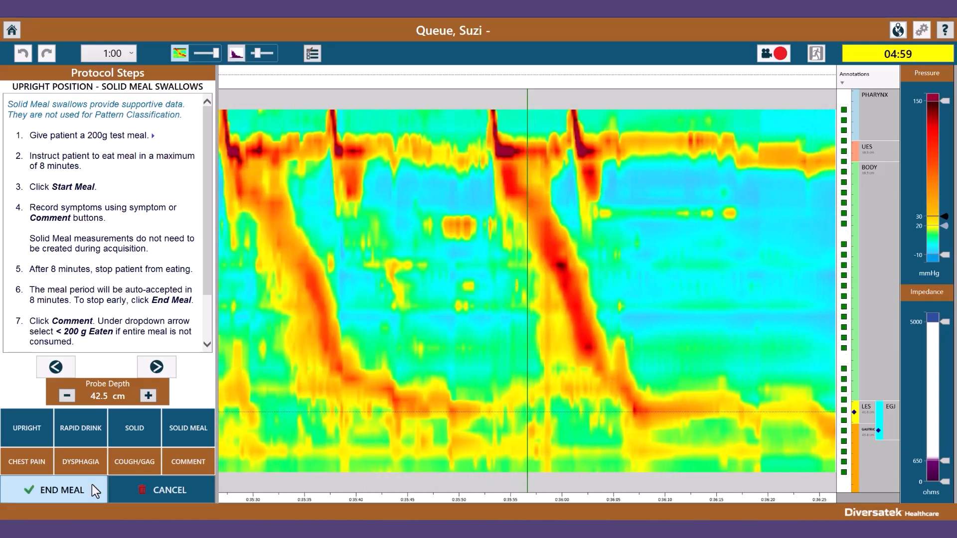
End the meal period and view the stored entries for a new annotation comment, leaving its text empty
click(90, 489)
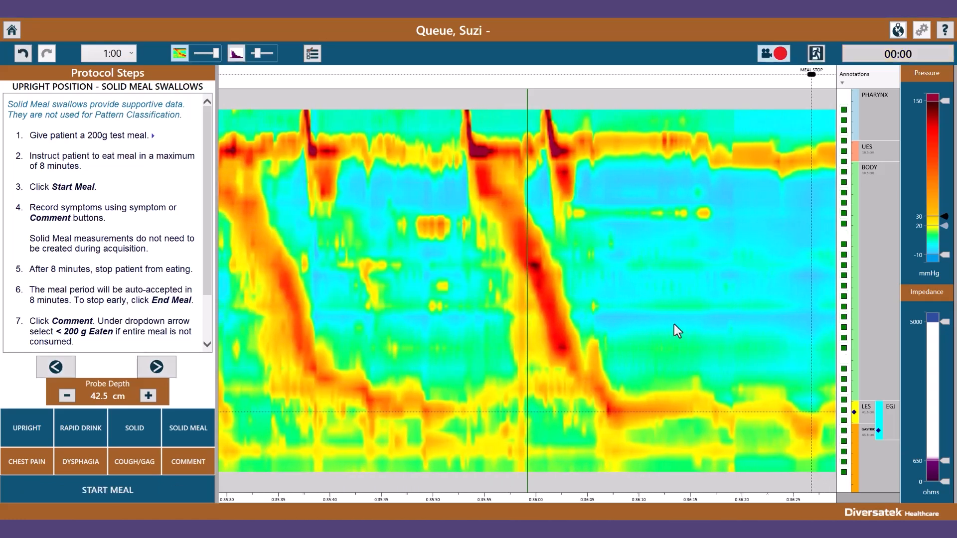
click(201, 462)
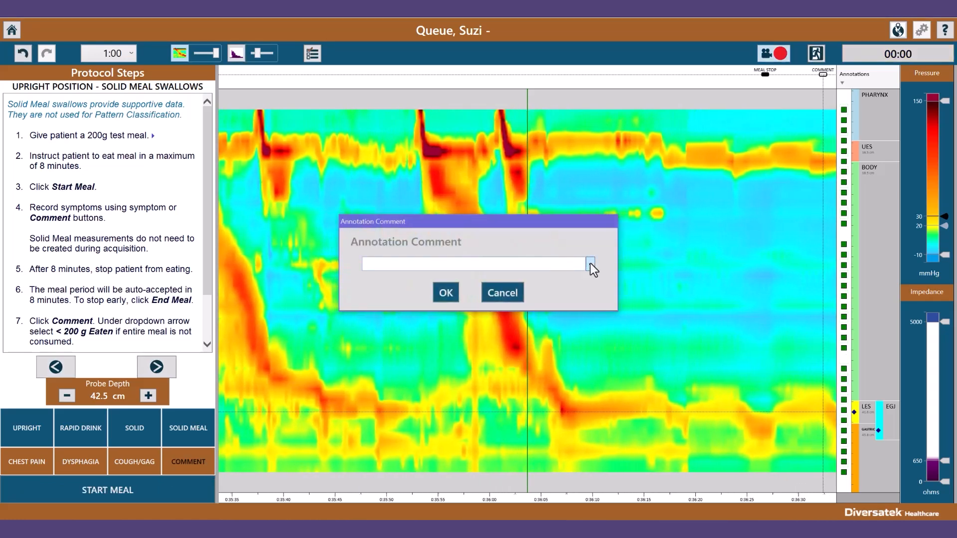
click(591, 264)
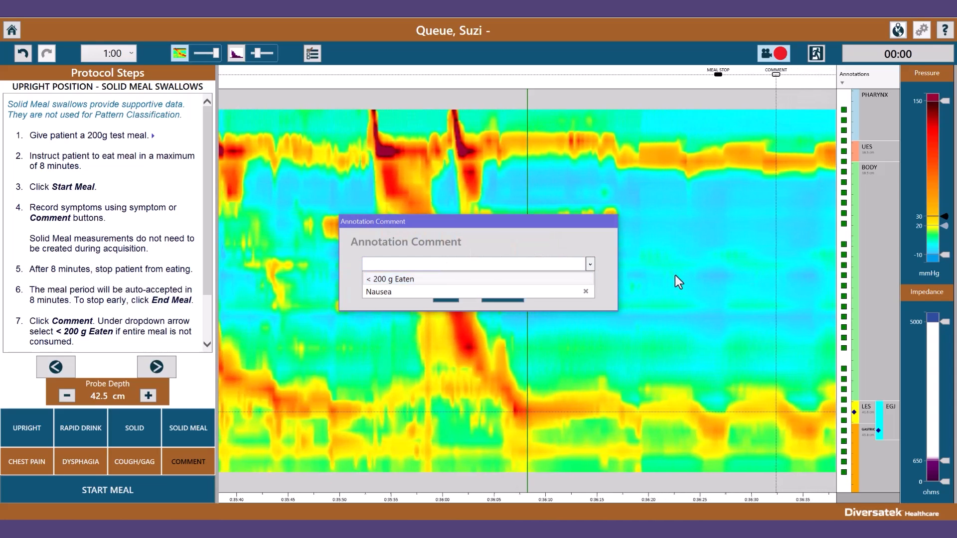
click(675, 276)
click(503, 293)
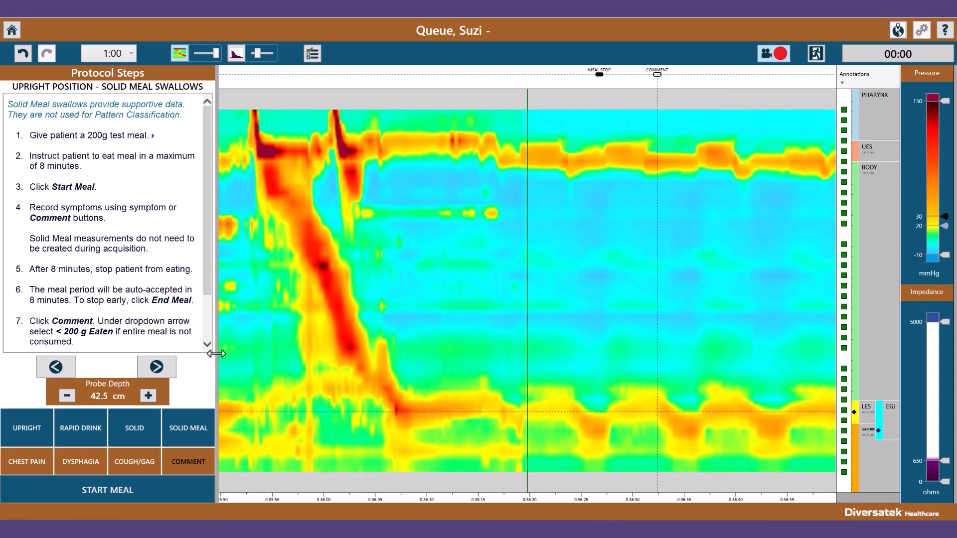
Skip the optional second upright resting measurement and start the UES resting measurement
click(172, 371)
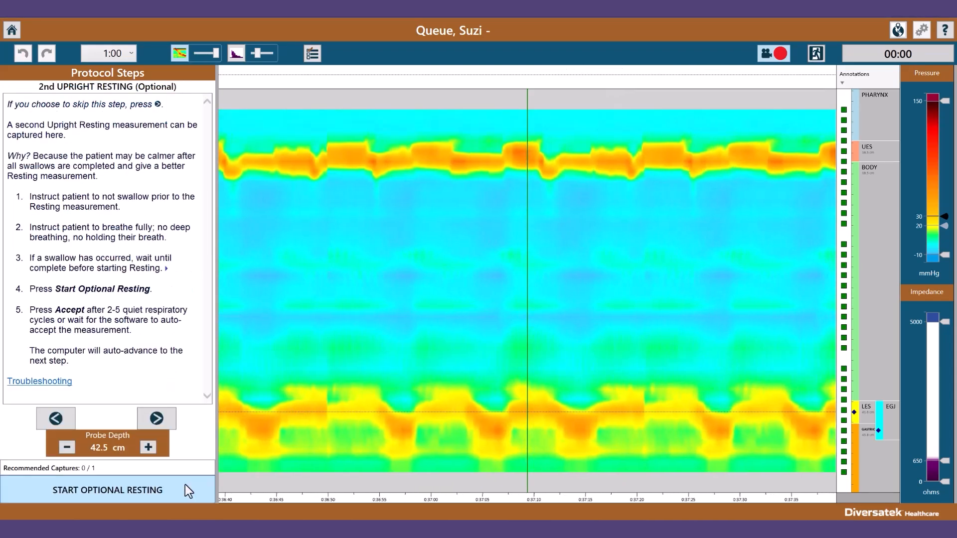
click(172, 425)
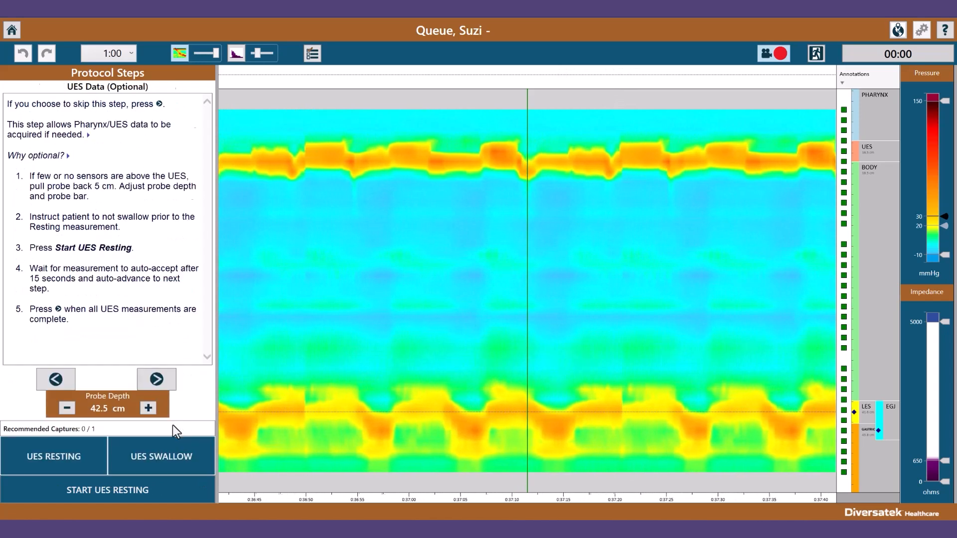
click(100, 489)
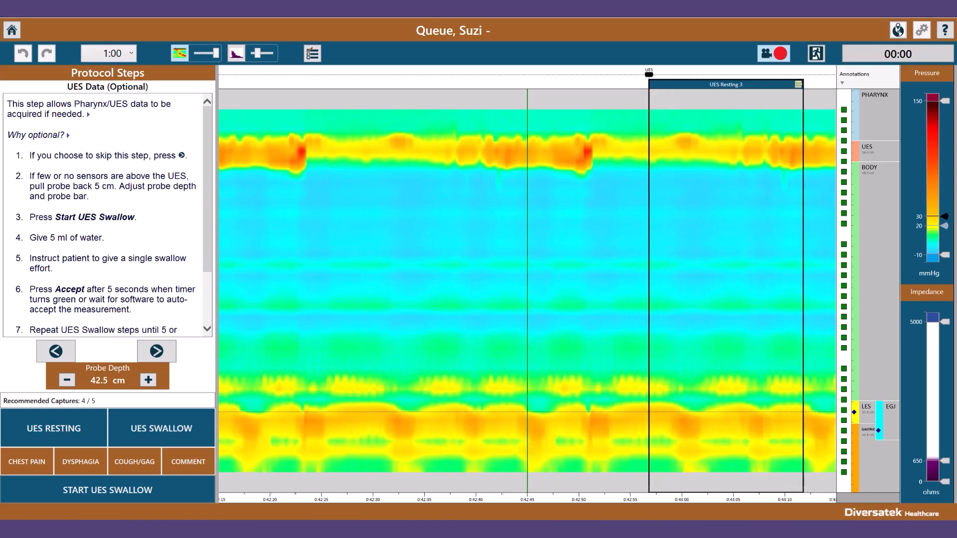
Capture two UES swallow measurements
click(190, 502)
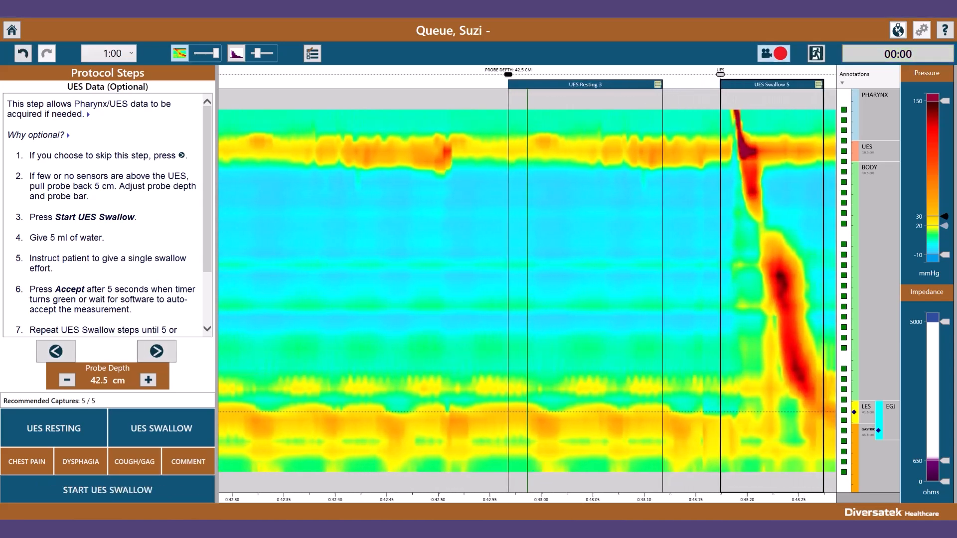
click(190, 499)
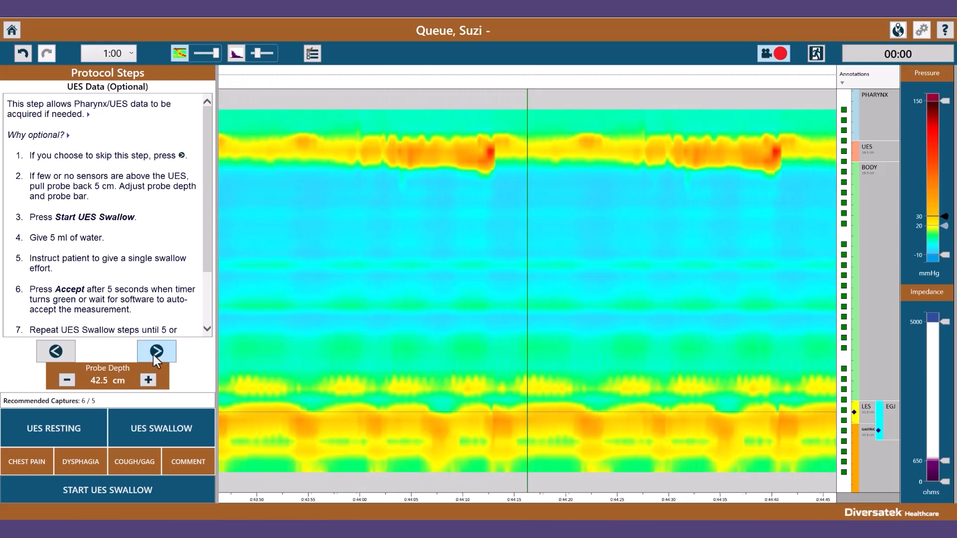
Advance to the suspend-for-compensation step, capture the compensation and exit the acquisition
click(153, 354)
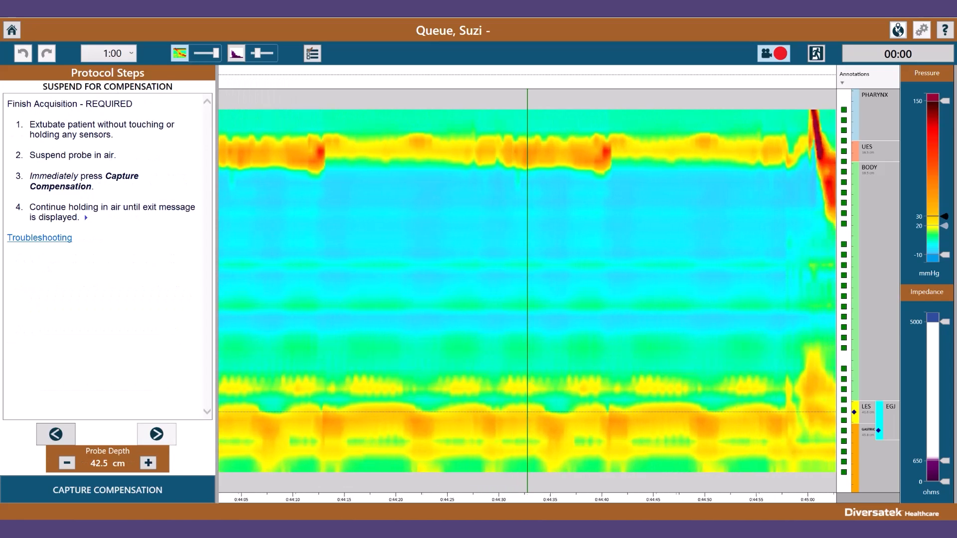
click(108, 490)
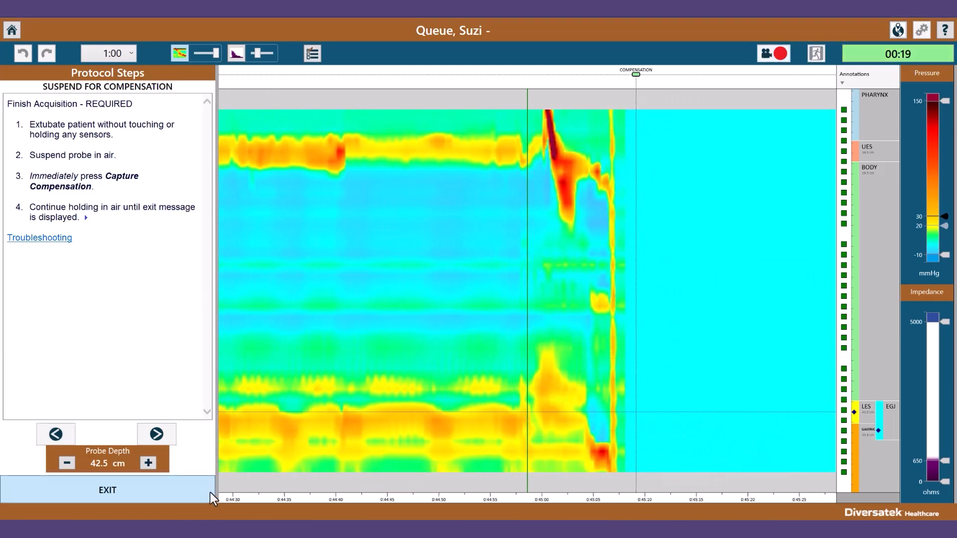
click(210, 492)
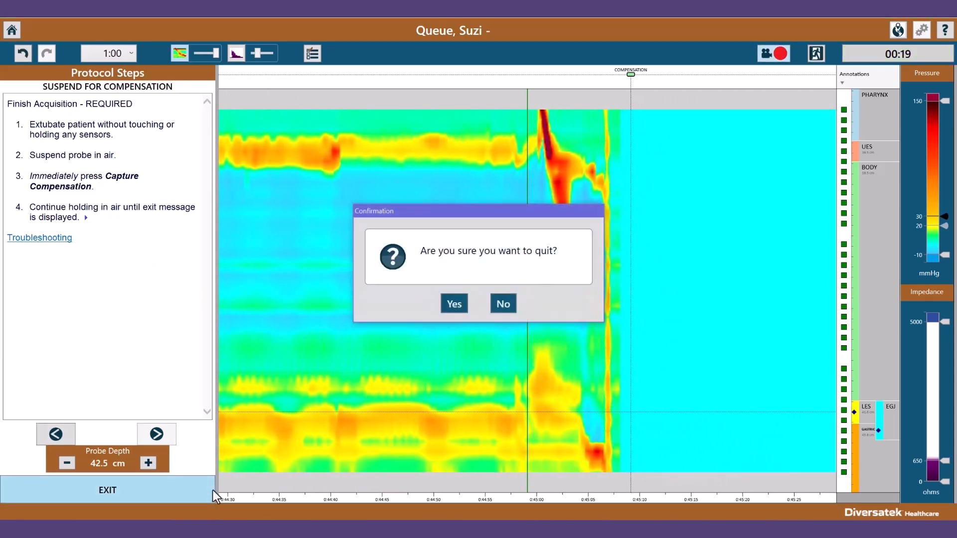
click(461, 309)
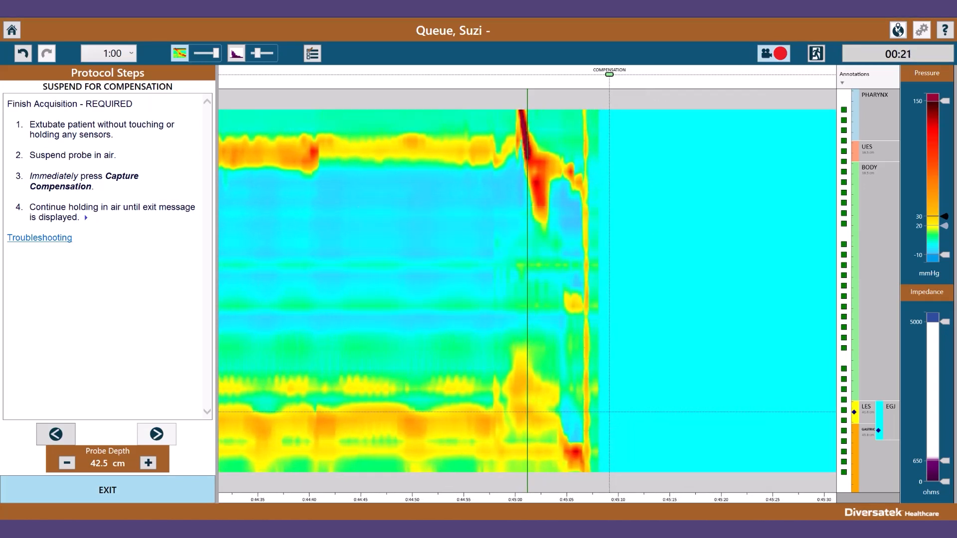